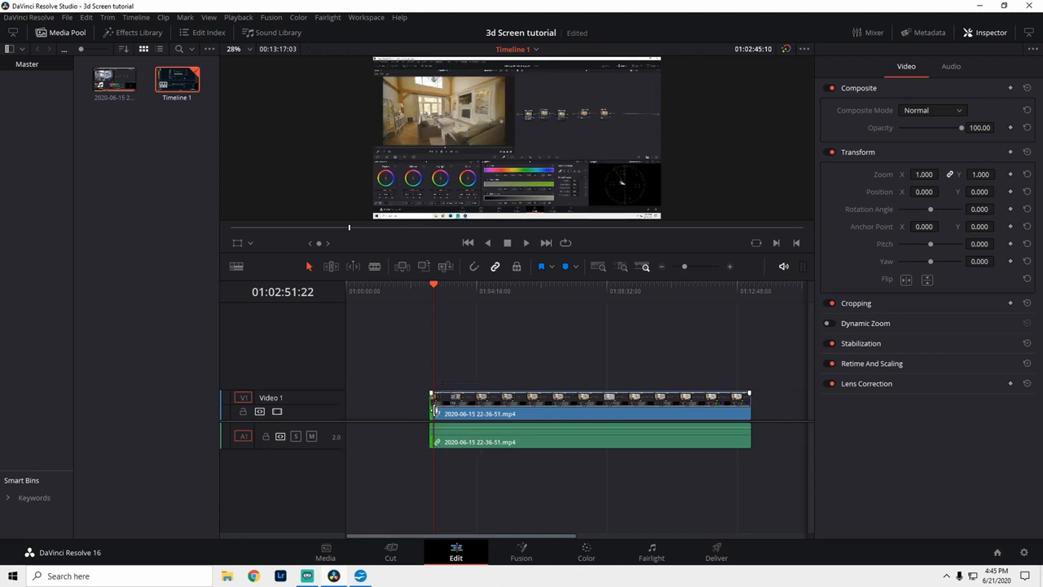
Trim the end of the timeline clip back to shortly after the playhead and open the clip on the Fusion page.
{"action": "left_click", "coordinate": [748, 432]}
{"action": "left_click_drag", "start_coordinate": [752, 440], "coordinate": [452, 456]}
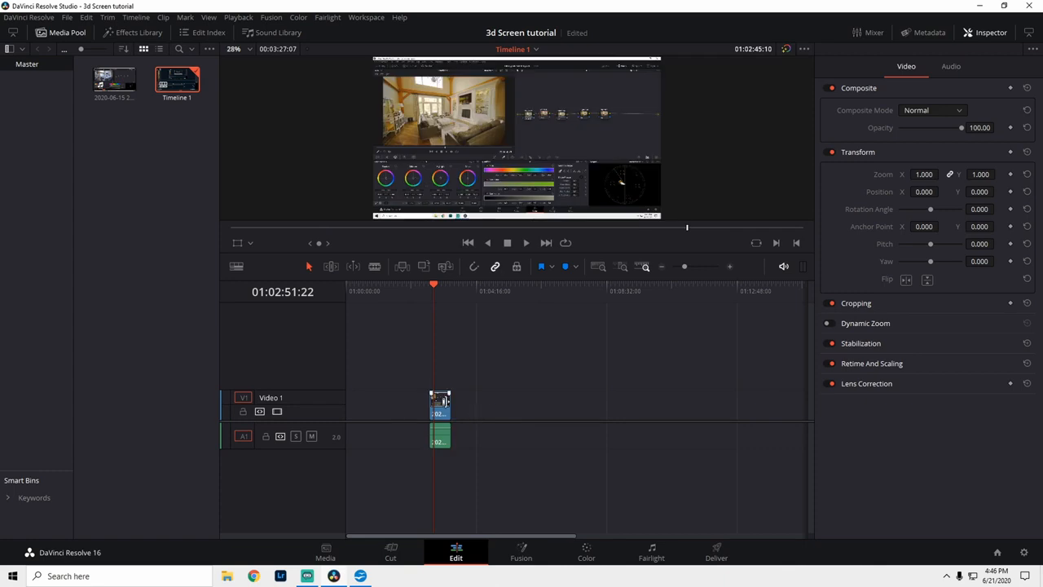
{"action": "left_click", "coordinate": [440, 411]}
{"action": "left_click", "coordinate": [522, 553]}
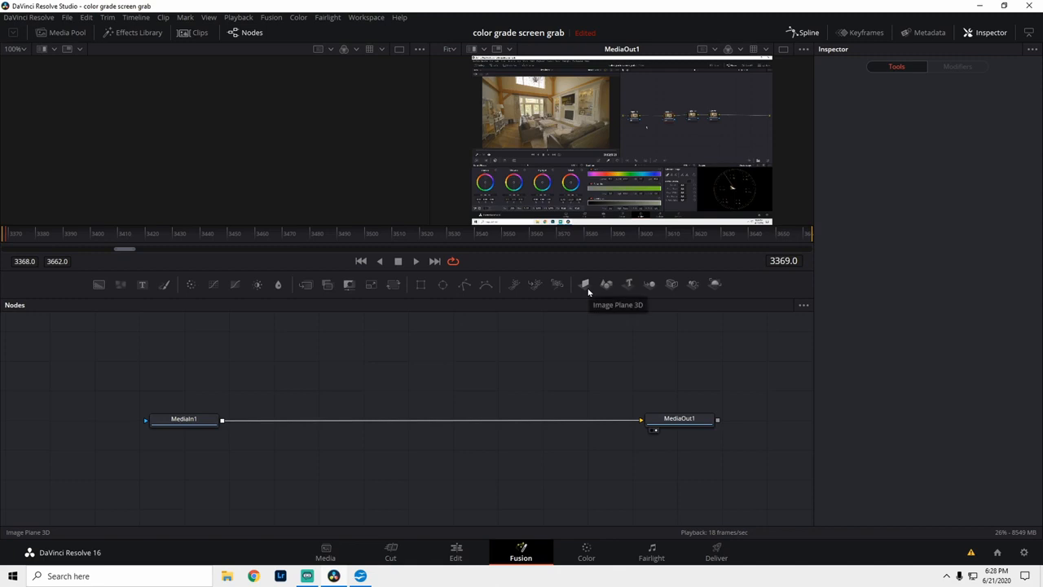
Add Image Plane 3D, Camera 3D, Renderer 3D and Merge 3D nodes to the composition, unconnected, above the existing node line.
{"action": "left_click_drag", "start_coordinate": [588, 292], "coordinate": [341, 377]}
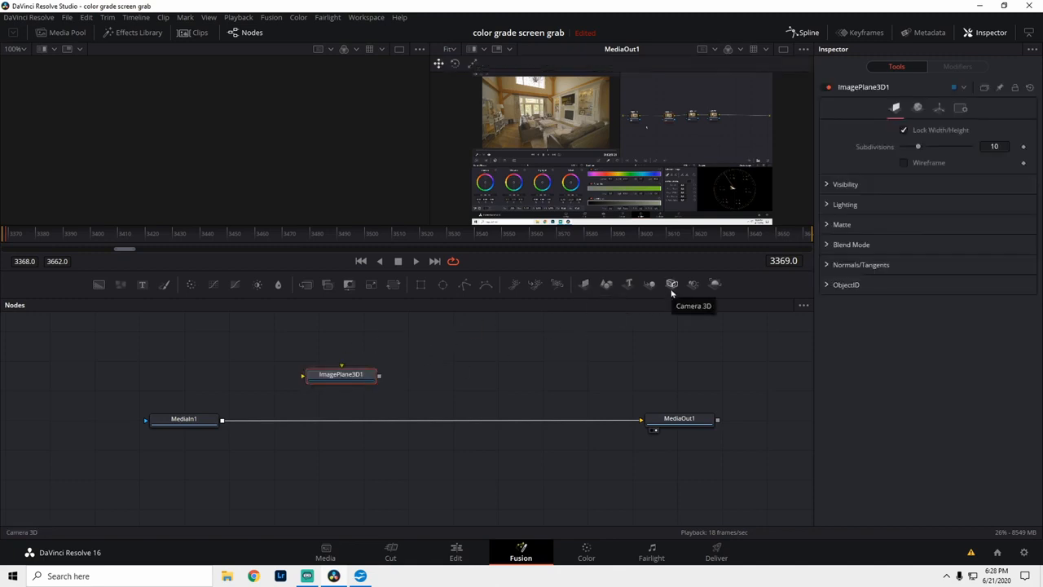
{"action": "left_click_drag", "start_coordinate": [671, 289], "coordinate": [457, 372]}
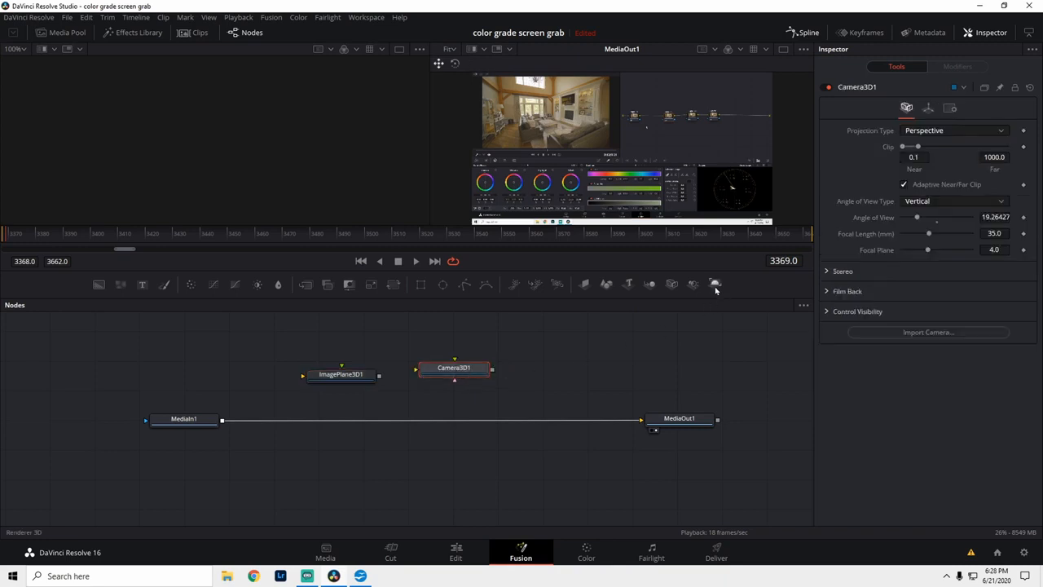
{"action": "left_click_drag", "start_coordinate": [715, 285], "coordinate": [579, 373]}
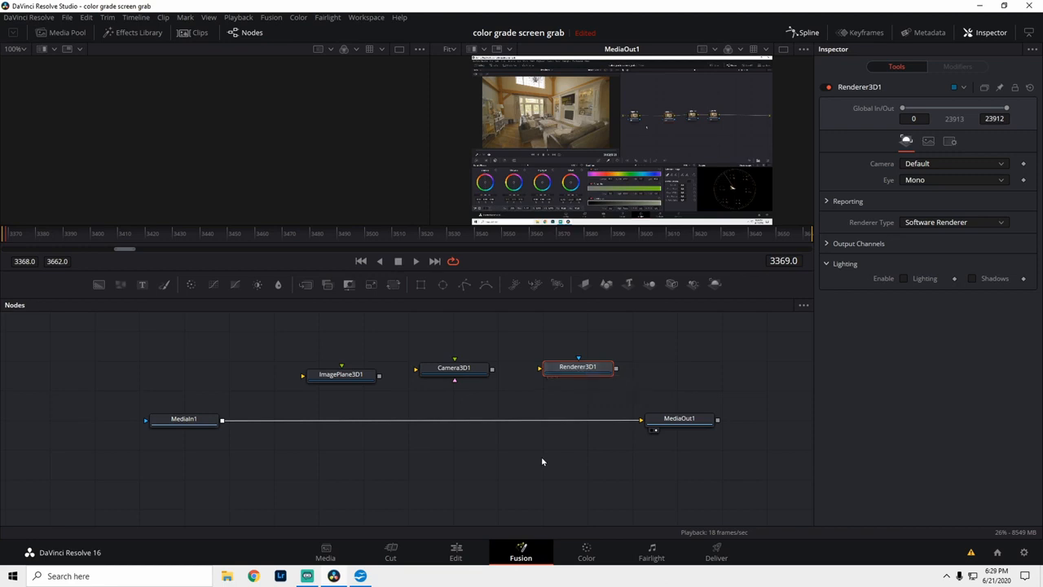
{"action": "key", "text": "shift+space"}
{"action": "type", "text": "Merge 3D"}
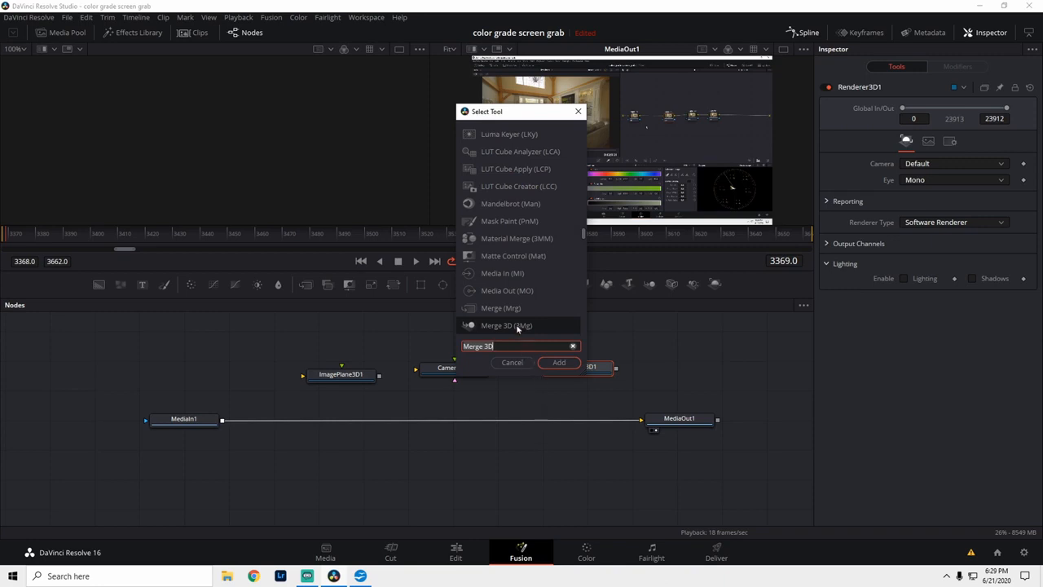
{"action": "left_click", "coordinate": [561, 366]}
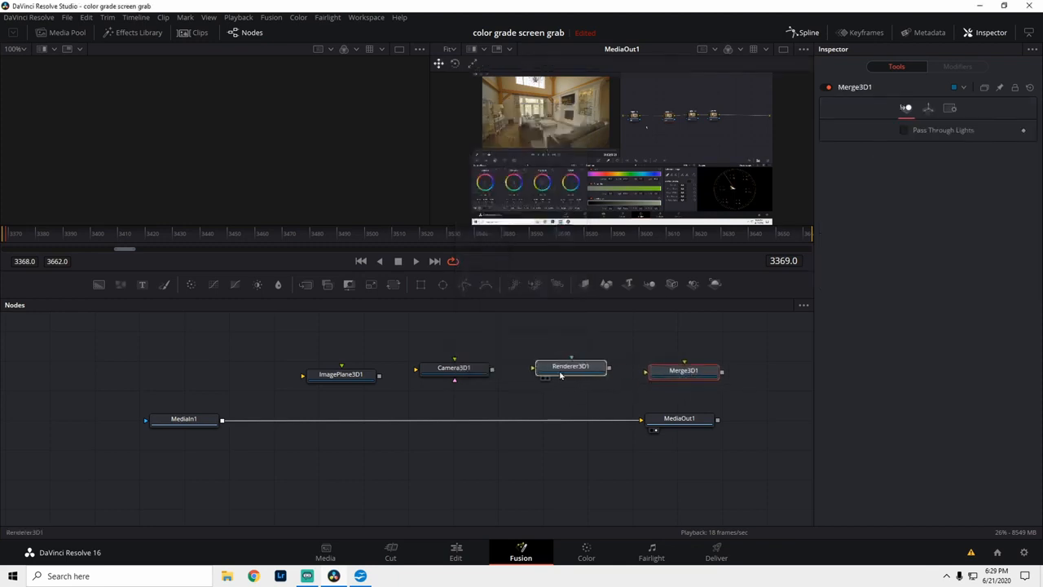
Line up the four new 3D nodes in an evenly spaced row and move MediaOut1 farther from MediaIn1.
{"action": "left_click", "coordinate": [560, 375]}
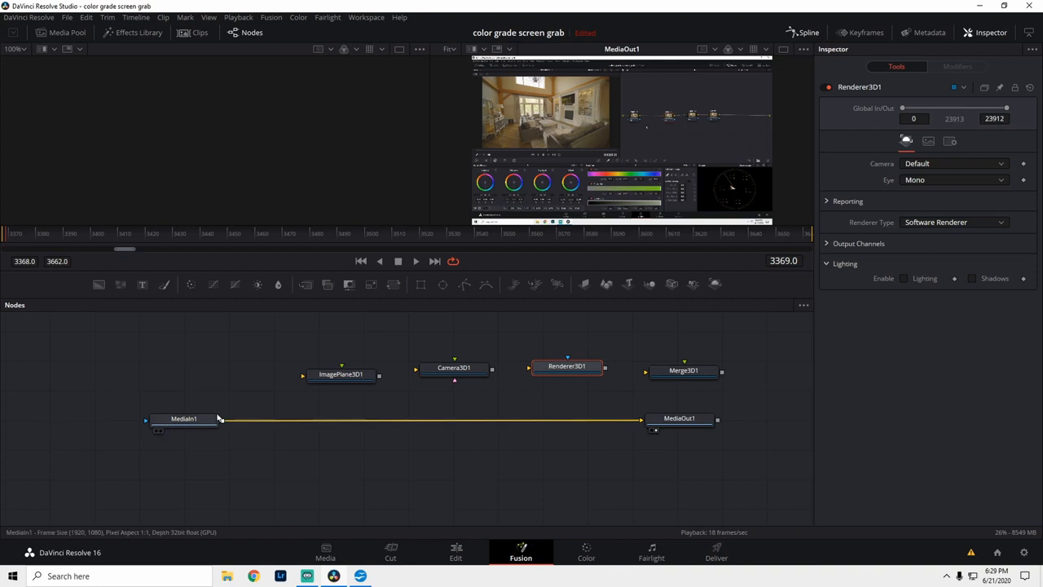
{"action": "left_click_drag", "start_coordinate": [343, 374], "coordinate": [316, 379]}
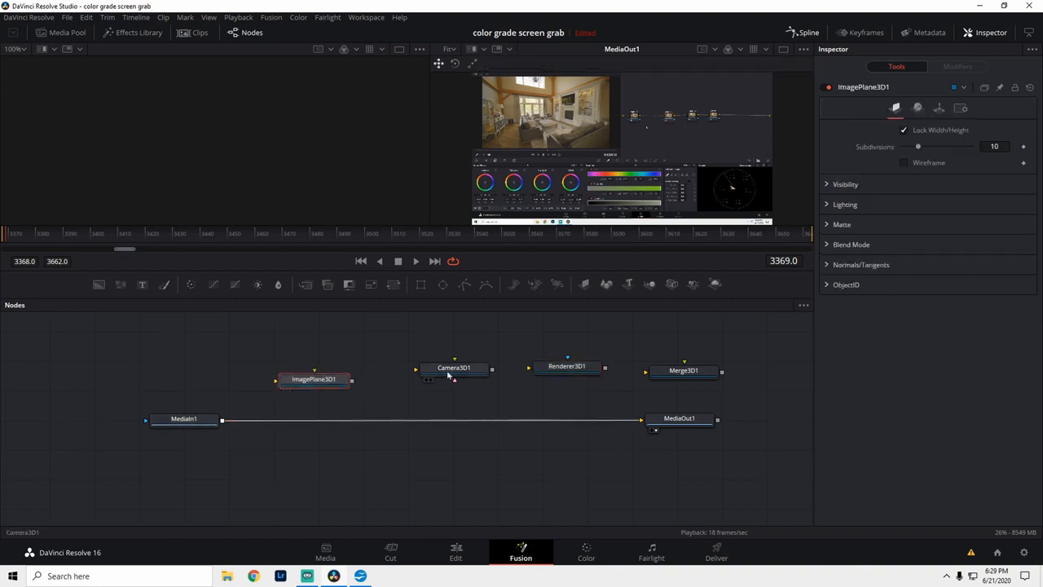
{"action": "left_click_drag", "start_coordinate": [448, 375], "coordinate": [429, 386]}
{"action": "left_click_drag", "start_coordinate": [566, 372], "coordinate": [553, 387]}
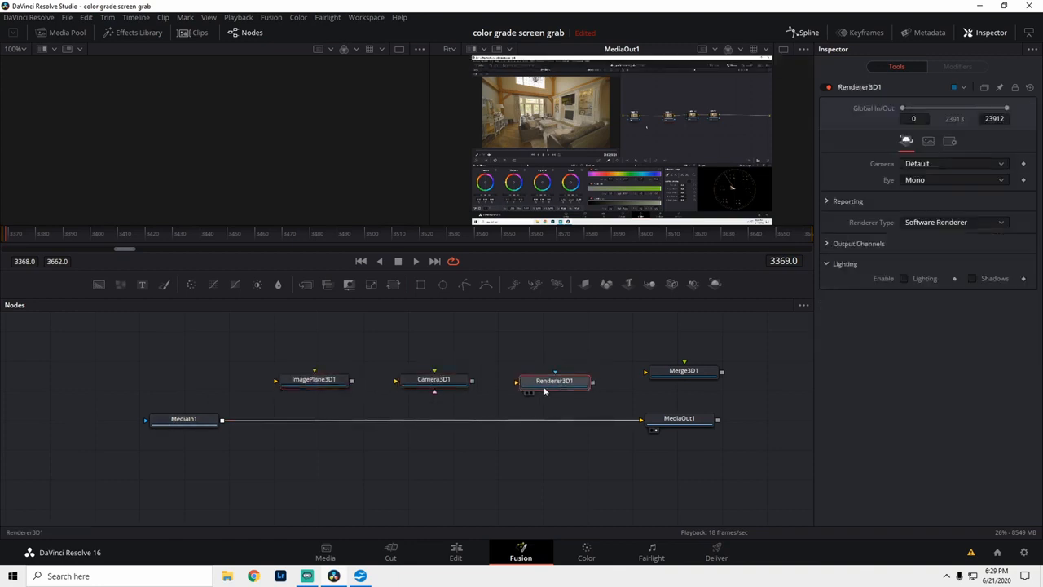
{"action": "left_click_drag", "start_coordinate": [689, 376], "coordinate": [667, 380]}
{"action": "left_click_drag", "start_coordinate": [687, 420], "coordinate": [760, 420]}
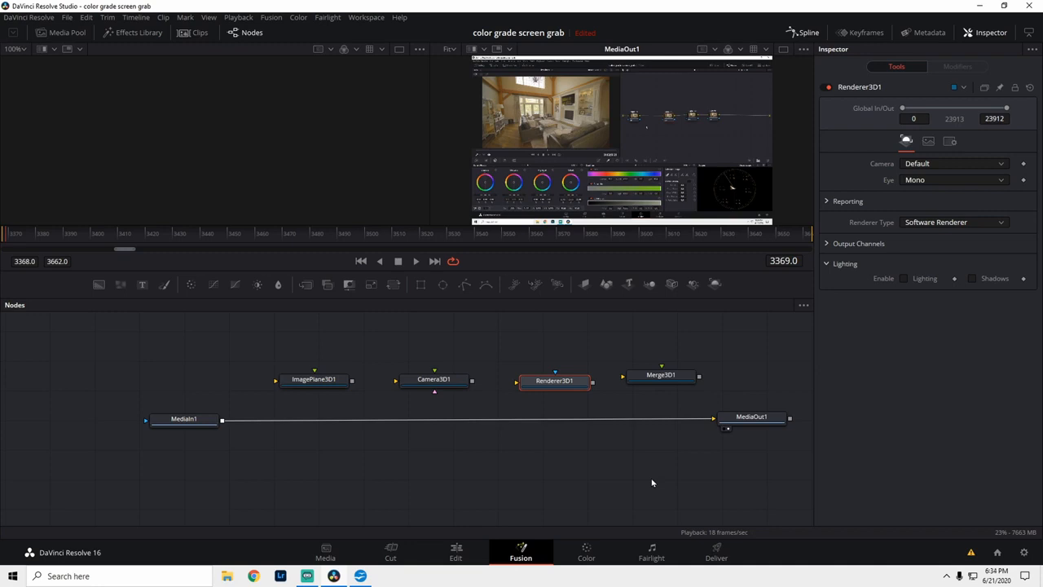
Disconnect MediaIn1 from MediaOut1 and arrange ImagePlane3D1, Merge3D1 and Renderer3D1 in order between them, with Camera3D1 above Merge3D1.
{"action": "left_click", "coordinate": [691, 420]}
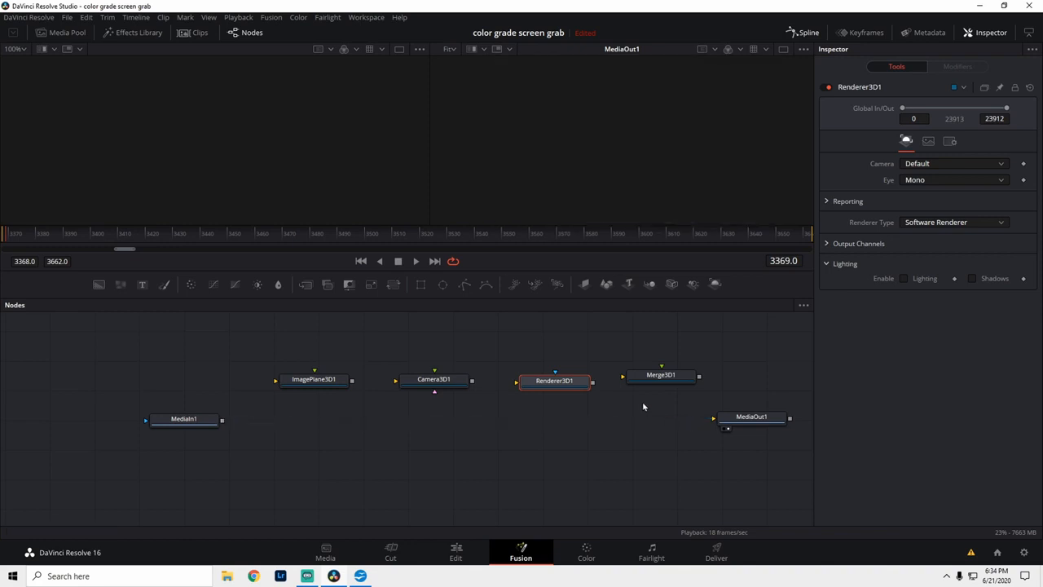
{"action": "left_click_drag", "start_coordinate": [663, 380], "coordinate": [448, 477]}
{"action": "left_click_drag", "start_coordinate": [569, 386], "coordinate": [620, 424]}
{"action": "left_click_drag", "start_coordinate": [437, 381], "coordinate": [453, 347]}
{"action": "left_click_drag", "start_coordinate": [318, 381], "coordinate": [353, 410]}
{"action": "left_click_drag", "start_coordinate": [441, 466], "coordinate": [466, 414]}
{"action": "left_click_drag", "start_coordinate": [357, 404], "coordinate": [337, 411]}
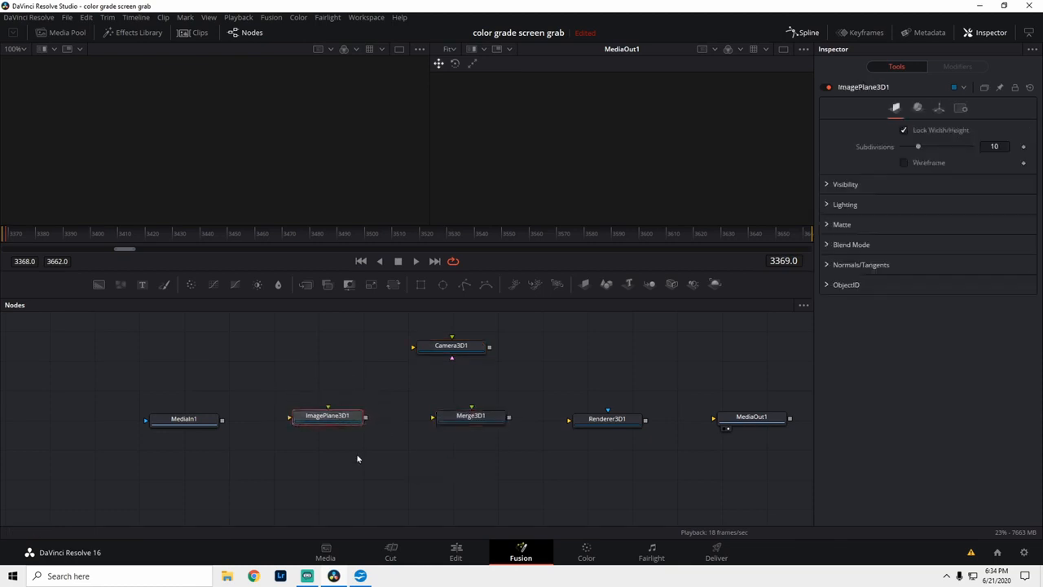
Connect MediaIn1 through ImagePlane3D1, Merge3D1 and Renderer3D1 to MediaOut1, and feed Camera3D1 into Merge3D1.
{"action": "left_click_drag", "start_coordinate": [222, 420], "coordinate": [448, 416]}
{"action": "left_click_drag", "start_coordinate": [489, 347], "coordinate": [588, 419]}
{"action": "left_click_drag", "start_coordinate": [645, 419], "coordinate": [726, 419]}
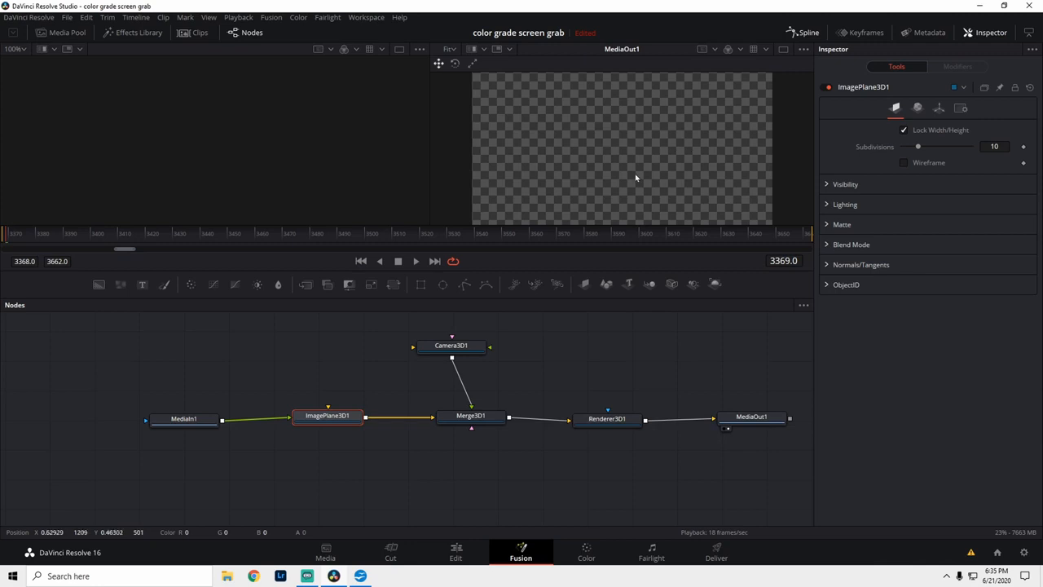
Nudge the MediaOut1 and Camera3D1 nodes slightly to the right in the node graph.
{"action": "left_click", "coordinate": [746, 418]}
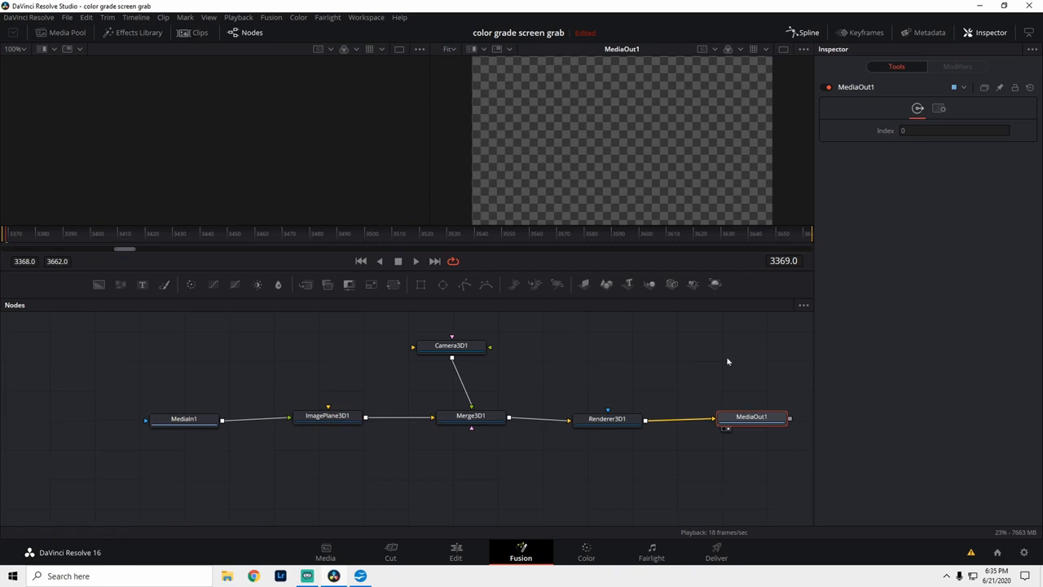
{"action": "left_click_drag", "start_coordinate": [753, 420], "coordinate": [761, 422]}
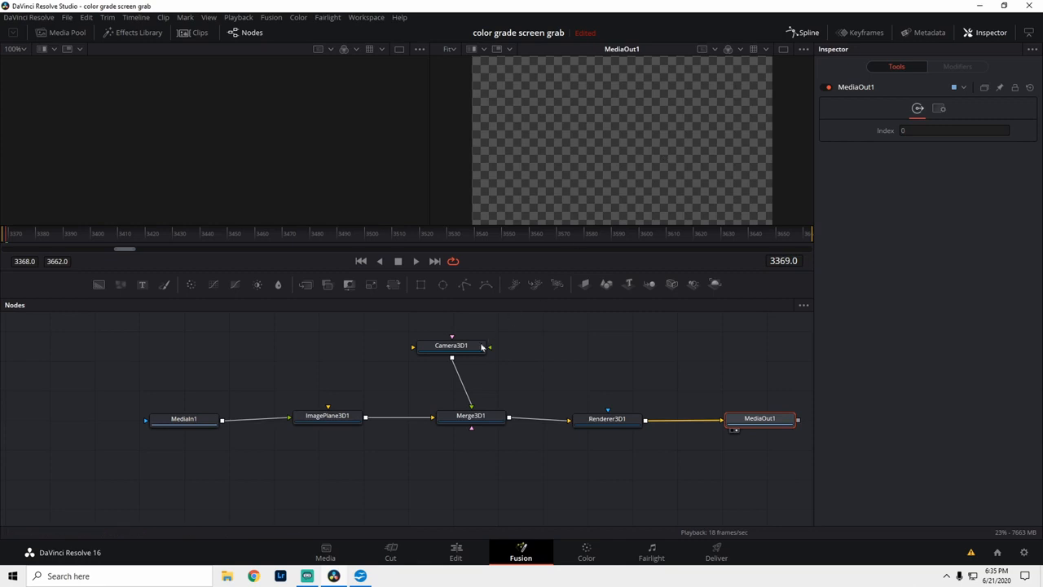
{"action": "left_click_drag", "start_coordinate": [474, 349], "coordinate": [486, 349]}
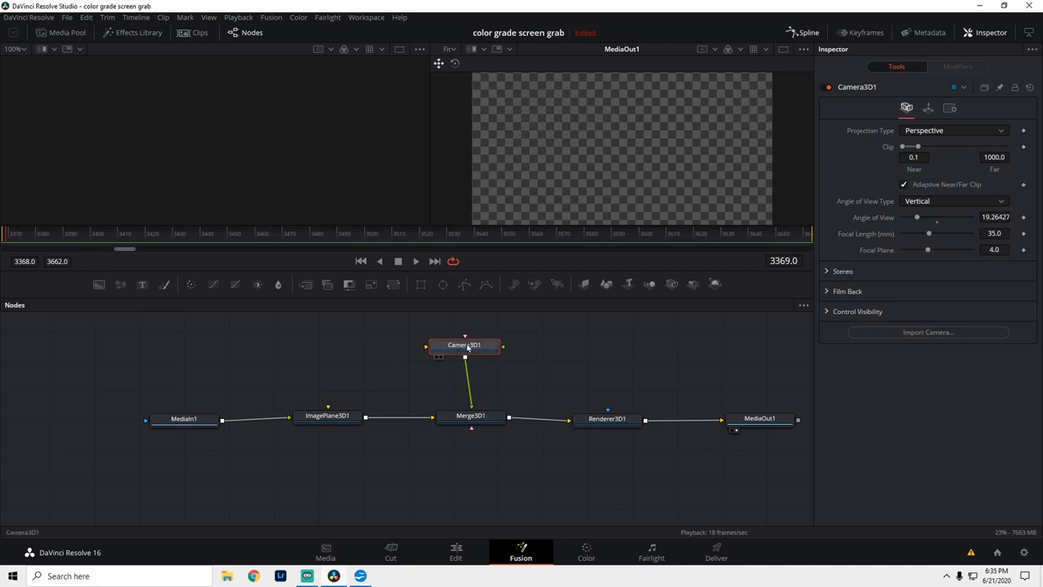
Display Merge3D1 in the empty viewer to show the 3D scene in perspective.
{"action": "left_click", "coordinate": [185, 420]}
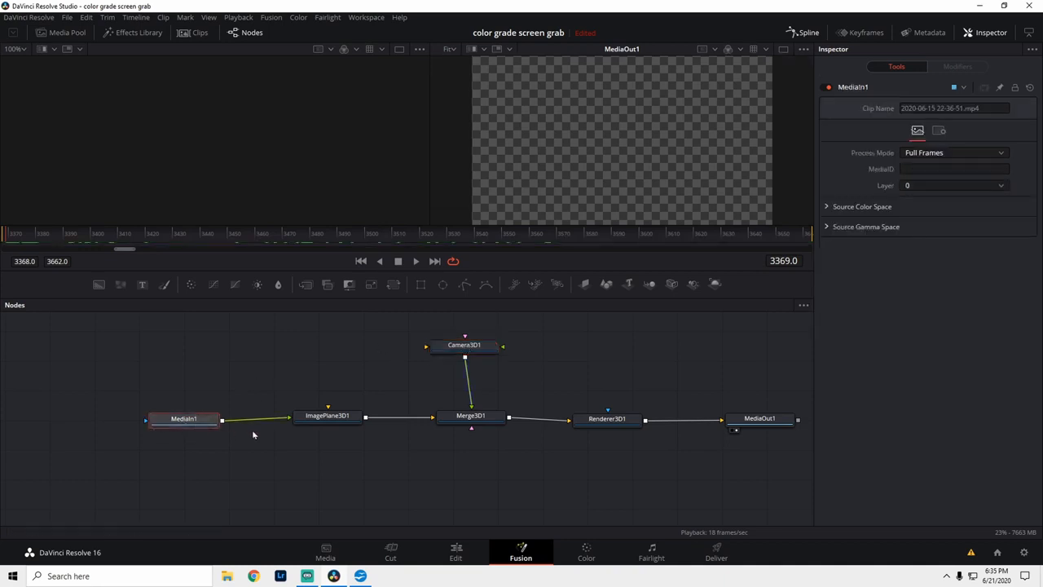
{"action": "left_click", "coordinate": [323, 417]}
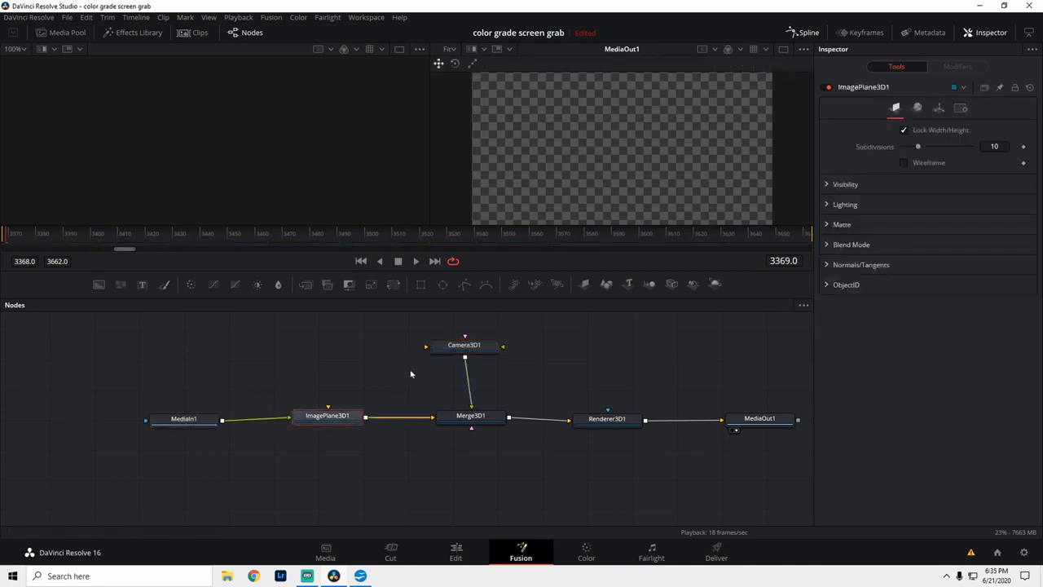
{"action": "left_click", "coordinate": [474, 419]}
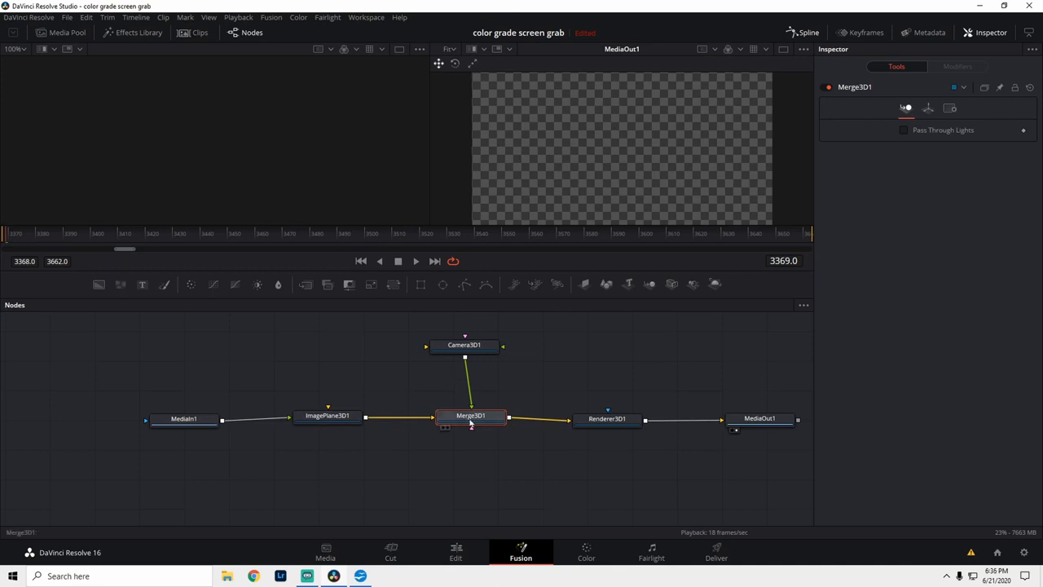
{"action": "key", "text": "1"}
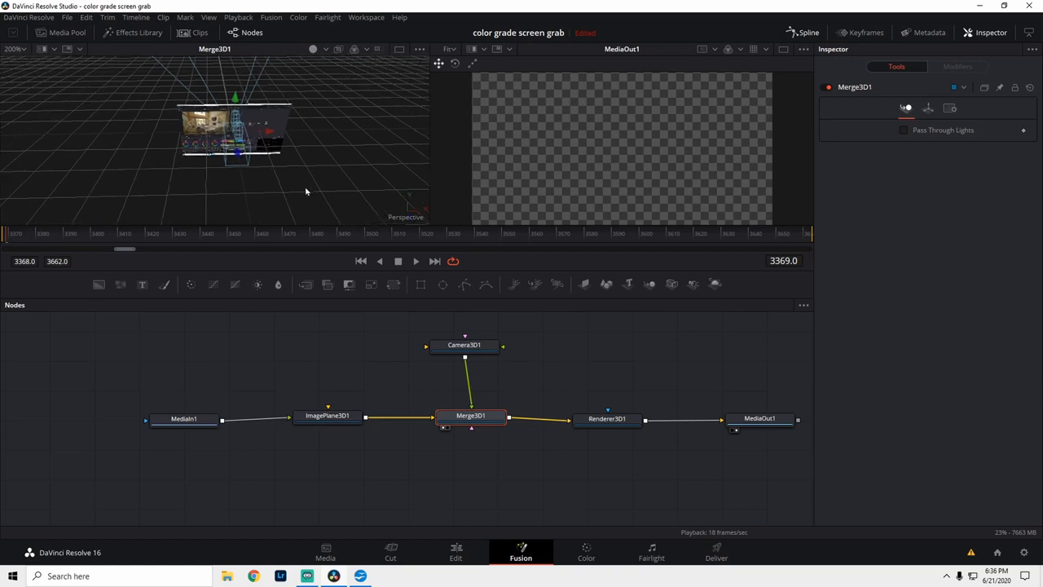
{"action": "left_click_drag", "start_coordinate": [305, 192], "coordinate": [374, 183]}
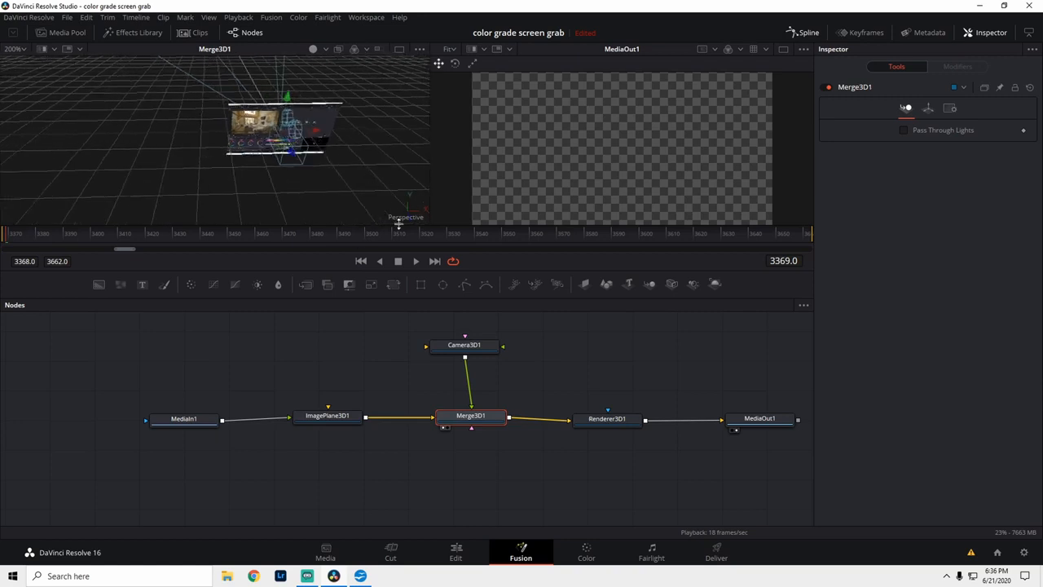
{"action": "left_click_drag", "start_coordinate": [391, 187], "coordinate": [275, 176]}
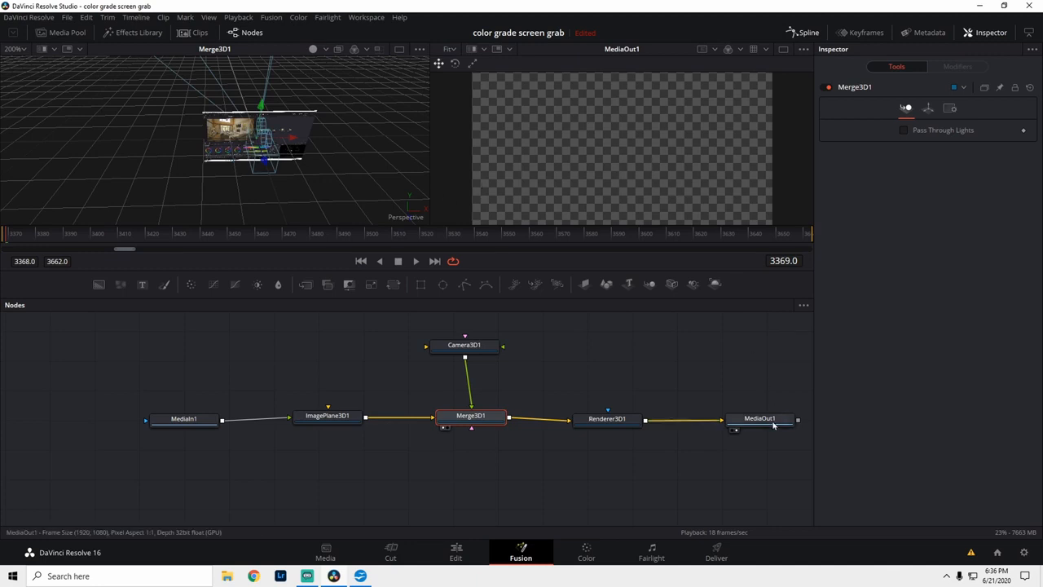
Move Camera3D1 back along its Z axis to about 1.66 so the whole image plane fits the frame.
{"action": "left_click", "coordinate": [465, 346]}
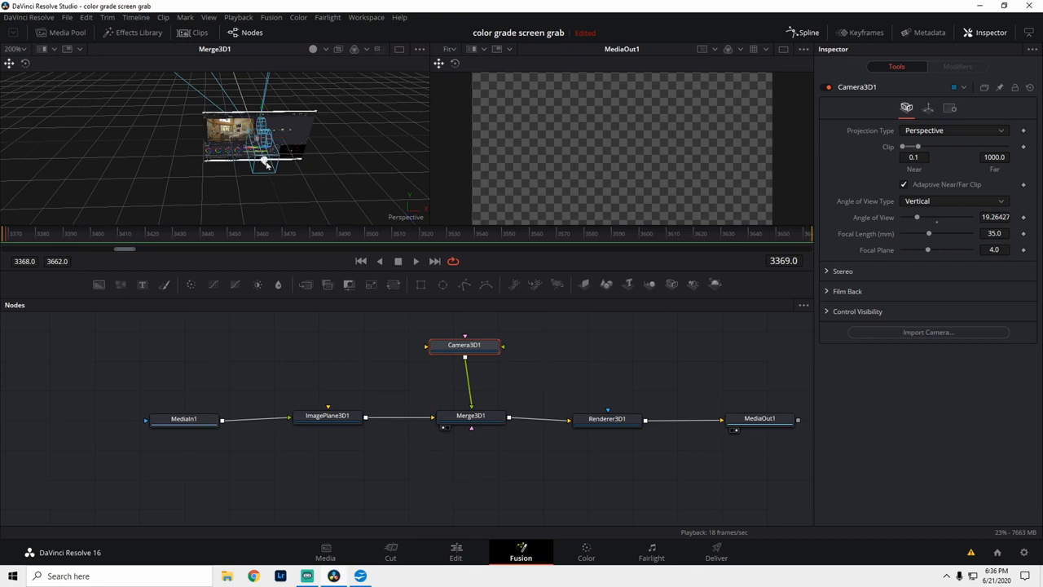
{"action": "left_click_drag", "start_coordinate": [265, 163], "coordinate": [281, 241]}
{"action": "left_click_drag", "start_coordinate": [349, 204], "coordinate": [324, 129]}
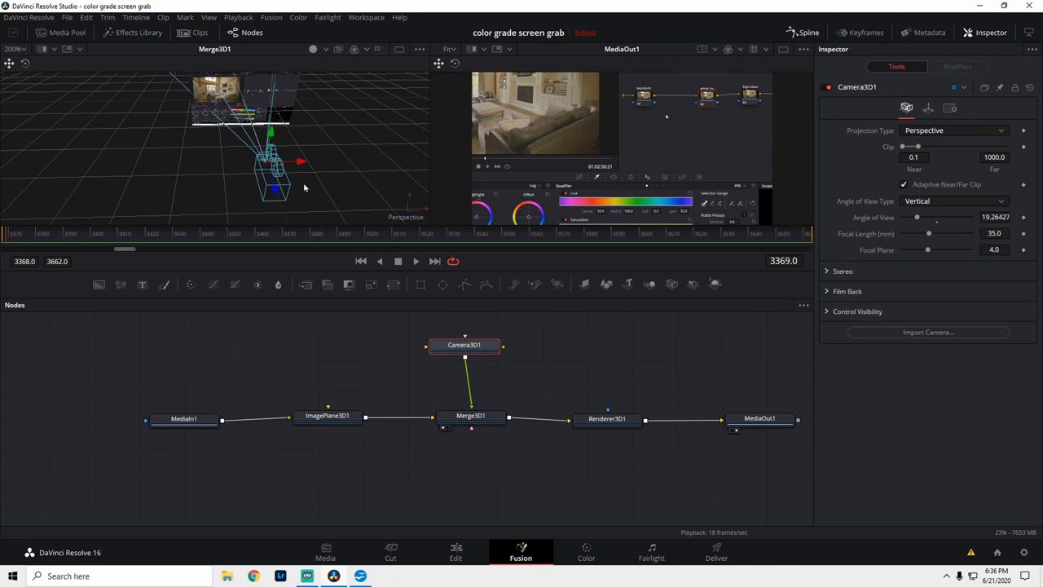
{"action": "left_click_drag", "start_coordinate": [271, 192], "coordinate": [298, 272]}
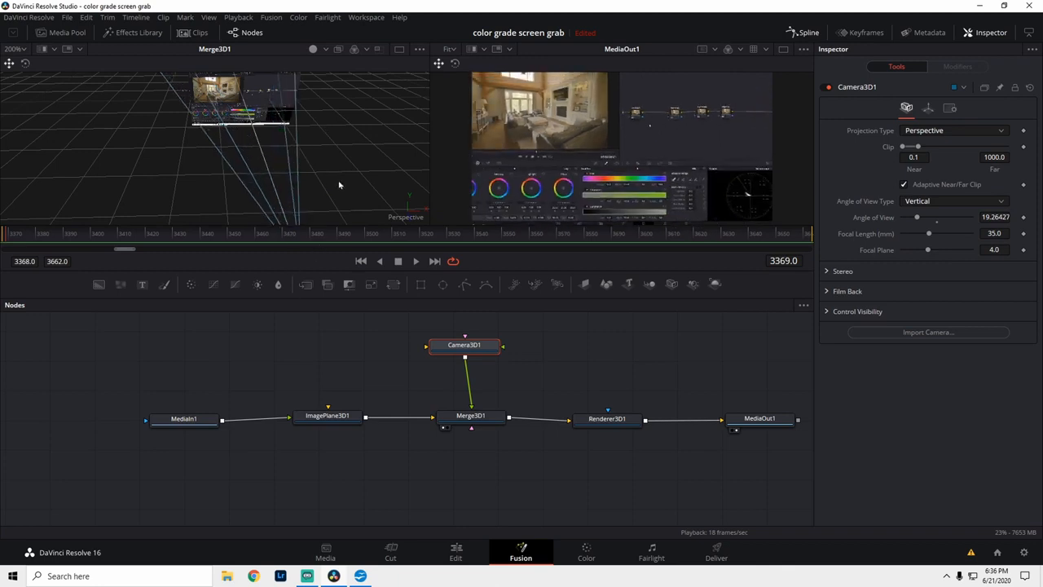
{"action": "left_click_drag", "start_coordinate": [338, 184], "coordinate": [294, 74]}
{"action": "left_click_drag", "start_coordinate": [246, 138], "coordinate": [242, 167]}
{"action": "left_click_drag", "start_coordinate": [298, 146], "coordinate": [278, 169]}
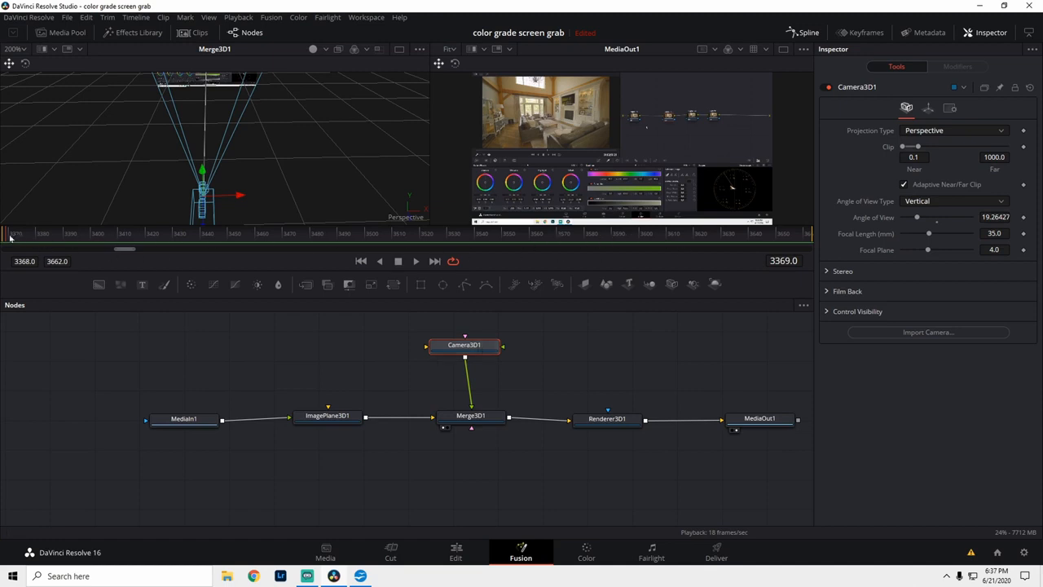
Go to frame 3427, show Camera3D1's transform settings and nudge its position to about X 0.0007, Y 0.0078, Z 1.64.
{"action": "left_click_drag", "start_coordinate": [5, 237], "coordinate": [164, 244]}
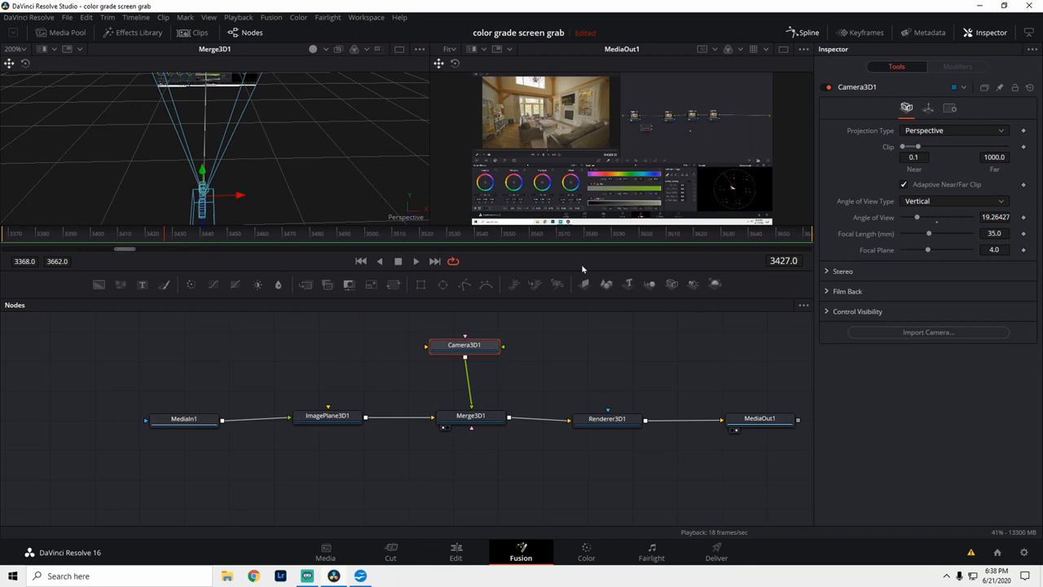
{"action": "left_click", "coordinate": [927, 109]}
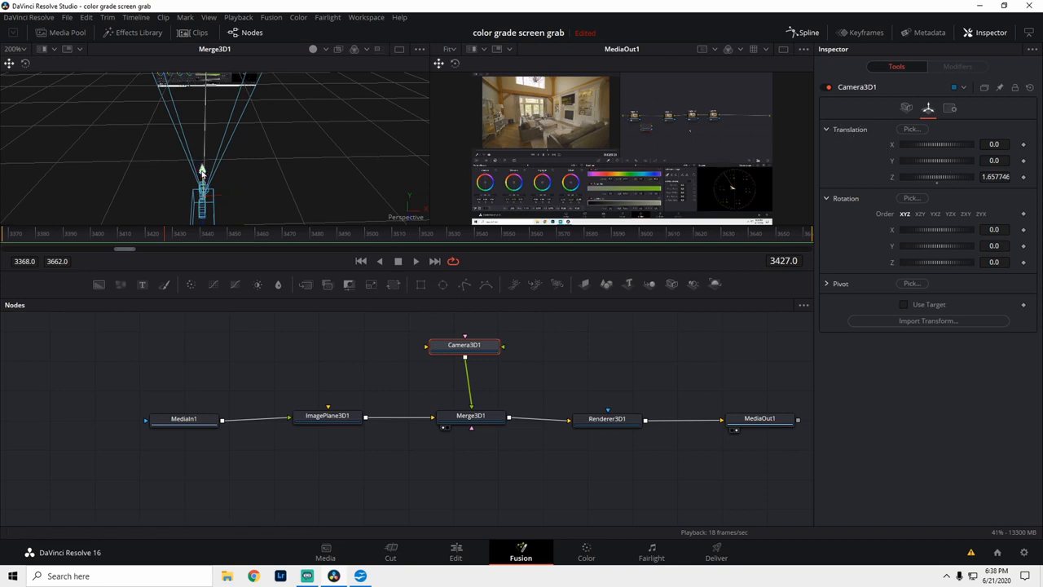
{"action": "mouse_move", "coordinate": [203, 172]}
{"action": "left_mouse_down"}
{"action": "mouse_move", "coordinate": [202, 133]}
{"action": "mouse_move", "coordinate": [202, 170]}
{"action": "left_mouse_up"}
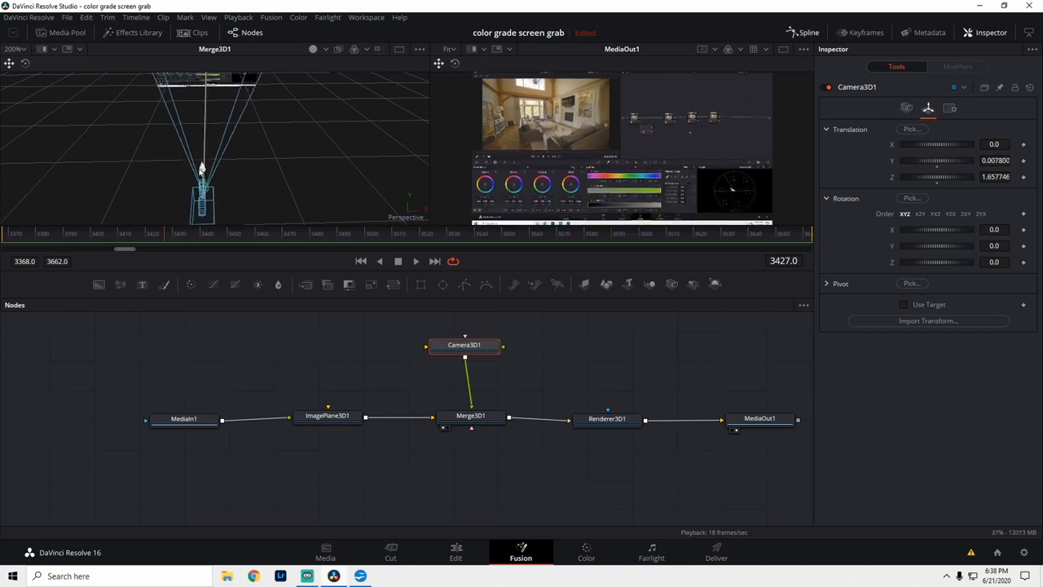
{"action": "left_click_drag", "start_coordinate": [246, 196], "coordinate": [331, 166]}
{"action": "left_click_drag", "start_coordinate": [208, 149], "coordinate": [237, 167]}
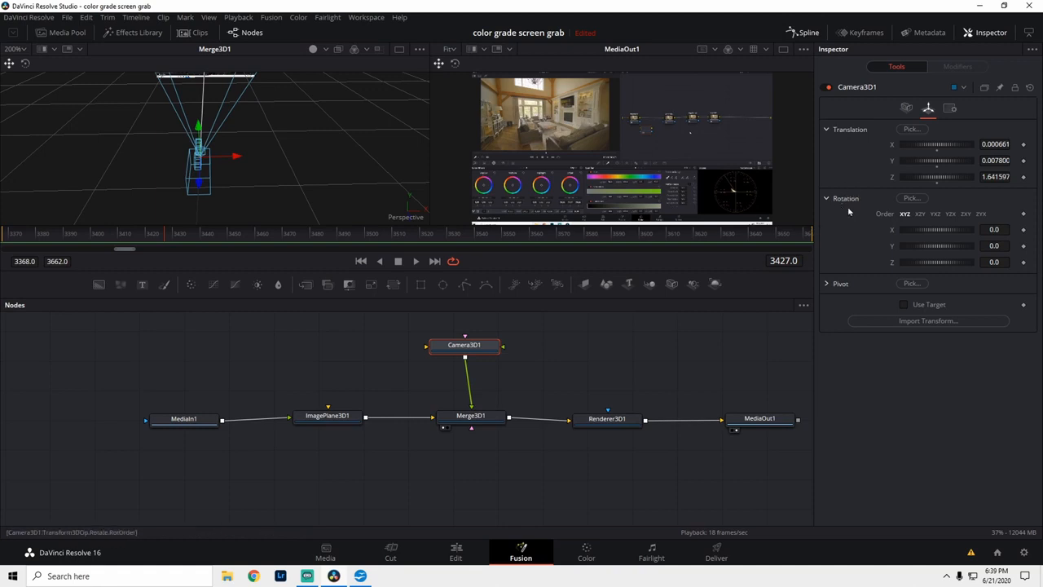
Try rotating Camera3D1 to 2.6 on X, 2.6 on Y and about -23.5 on Z, and reset the rotation.
{"action": "left_click_drag", "start_coordinate": [929, 233], "coordinate": [927, 266]}
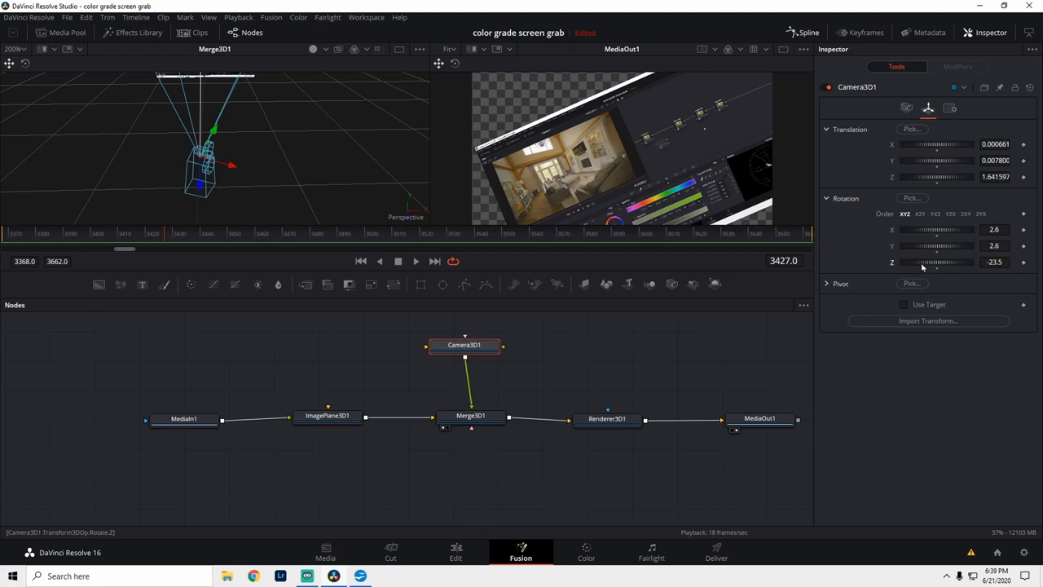
{"action": "double_click", "coordinate": [919, 269]}
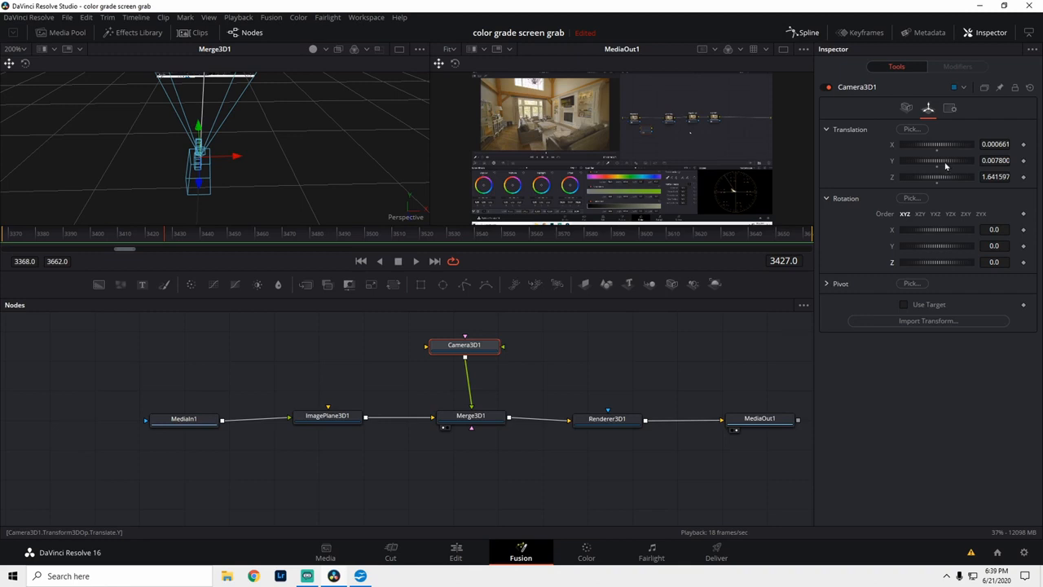
Switch the 3D viewer's manipulator for Camera3D1 from moving to rotating.
{"action": "left_click", "coordinate": [25, 65]}
{"action": "left_click", "coordinate": [9, 65]}
{"action": "left_click", "coordinate": [26, 64]}
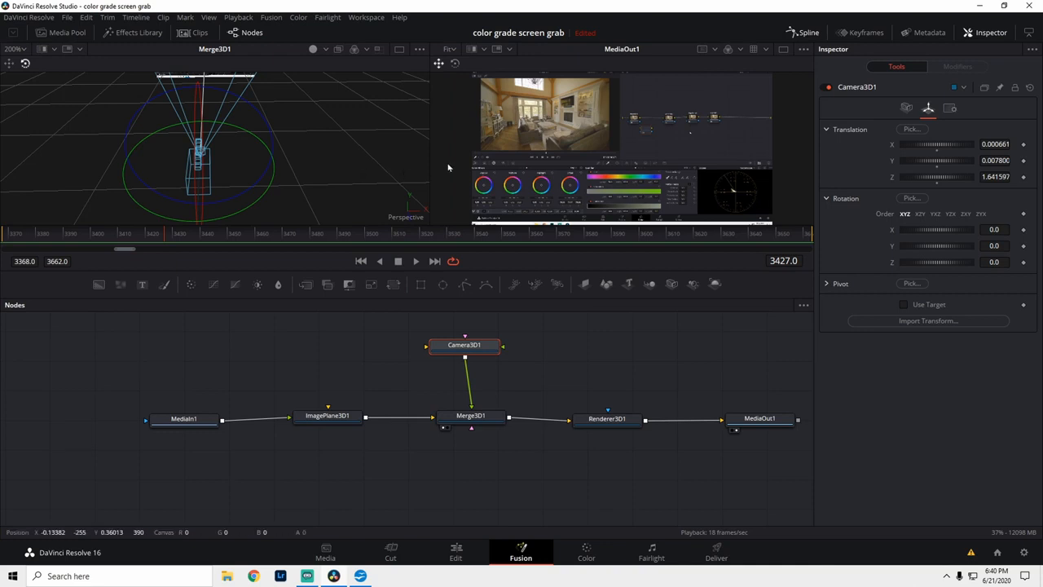
Add keyframes for Camera3D1's X, Y and Z translation at frame 3427.
{"action": "left_click", "coordinate": [1023, 144]}
{"action": "left_click", "coordinate": [1023, 160]}
{"action": "left_click", "coordinate": [1023, 176]}
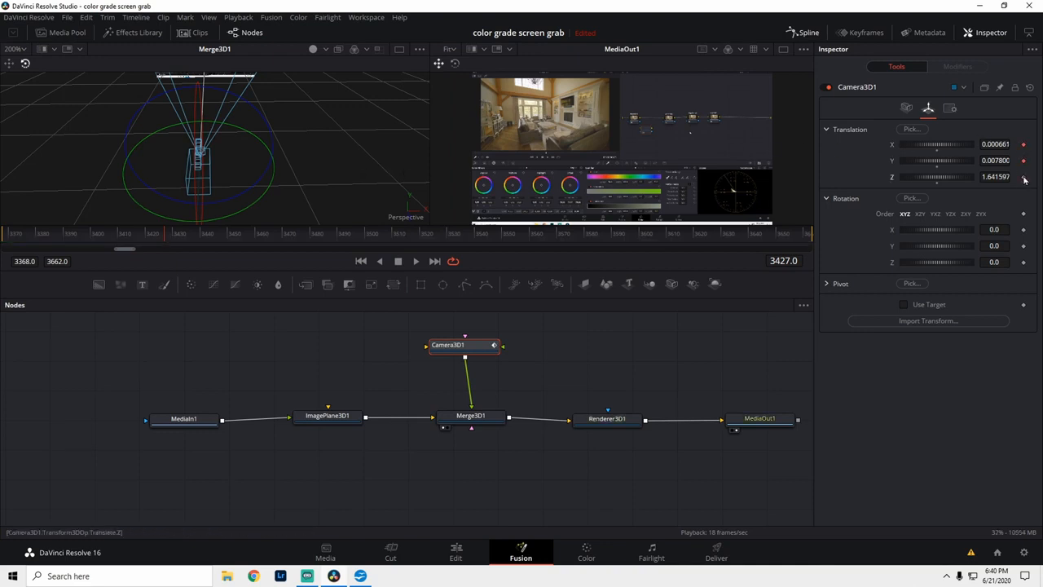
Add keyframes for Camera3D1's X, Y and Z rotation at frame 3427.
{"action": "left_click", "coordinate": [1023, 228]}
{"action": "left_click", "coordinate": [1023, 245]}
{"action": "left_click", "coordinate": [1023, 261]}
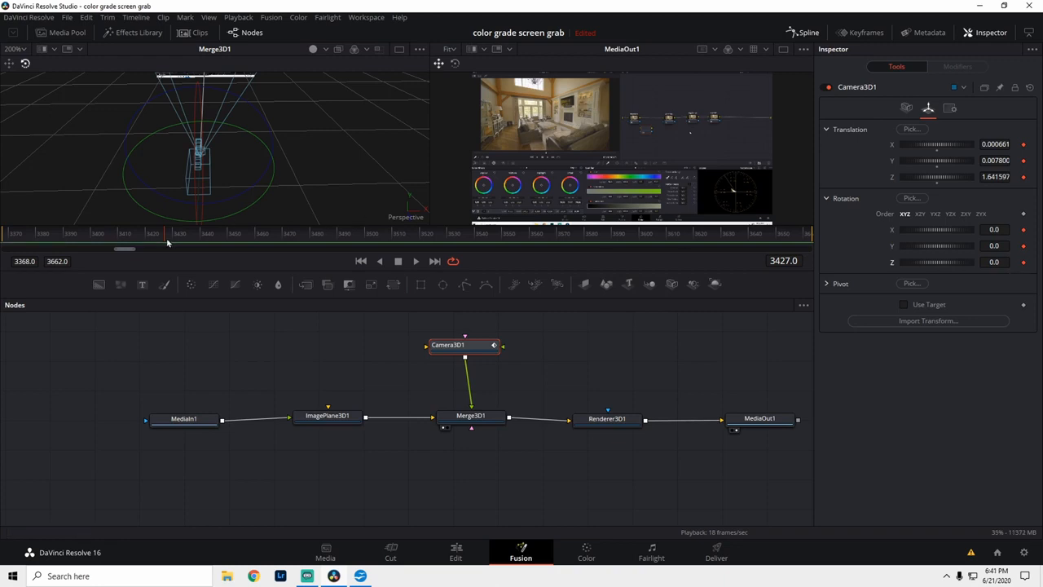
At frame 3440, move Camera3D1 to about X 0.50 and Z 0.83 and rotate it to about 29.3 on Y.
{"action": "left_click_drag", "start_coordinate": [164, 243], "coordinate": [154, 242]}
{"action": "left_click", "coordinate": [164, 233]}
{"action": "left_click_drag", "start_coordinate": [165, 243], "coordinate": [206, 243]}
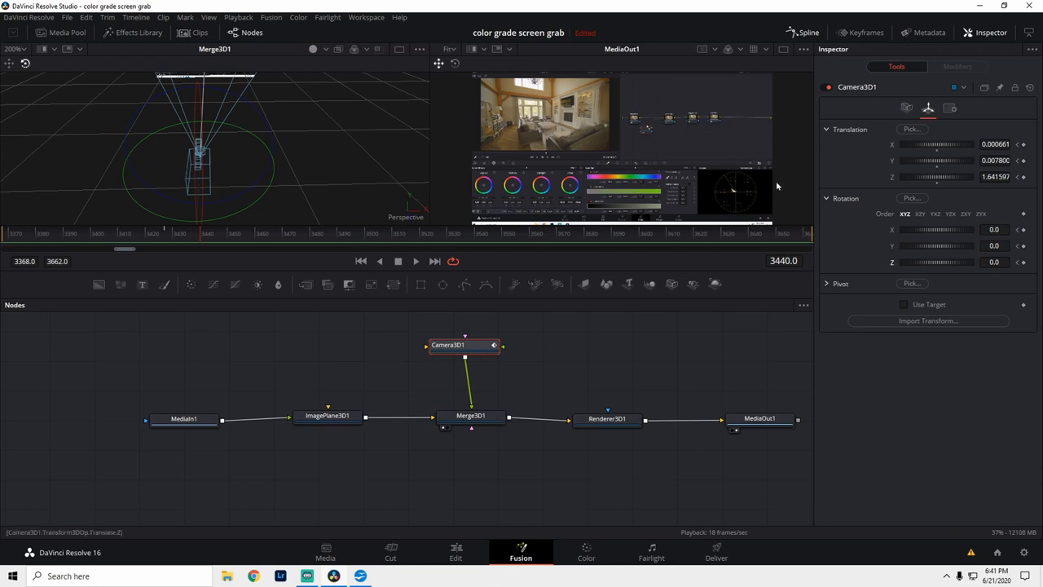
{"action": "left_click", "coordinate": [10, 65]}
{"action": "left_click_drag", "start_coordinate": [202, 184], "coordinate": [300, 173]}
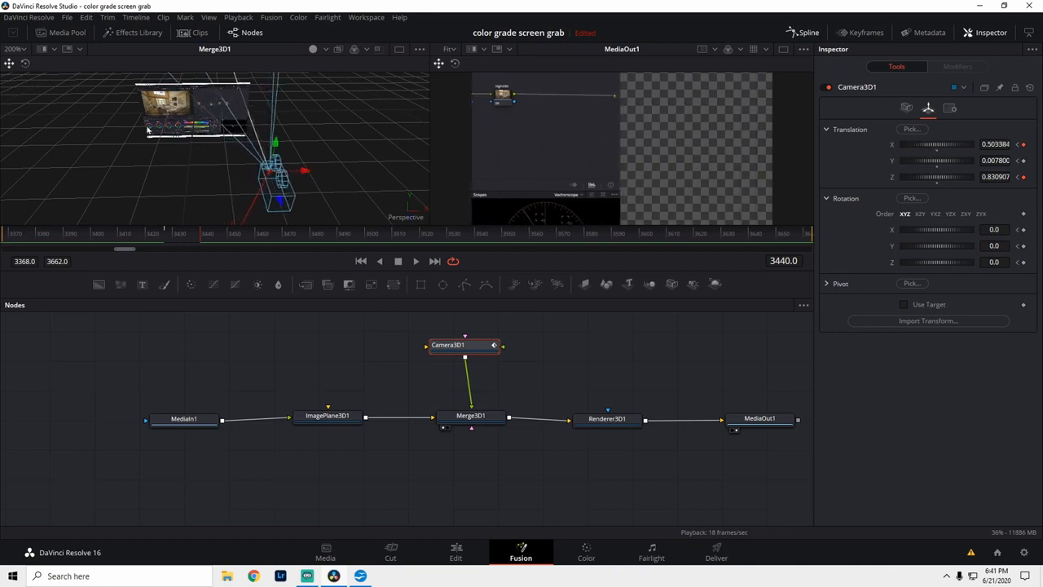
{"action": "left_click", "coordinate": [23, 66]}
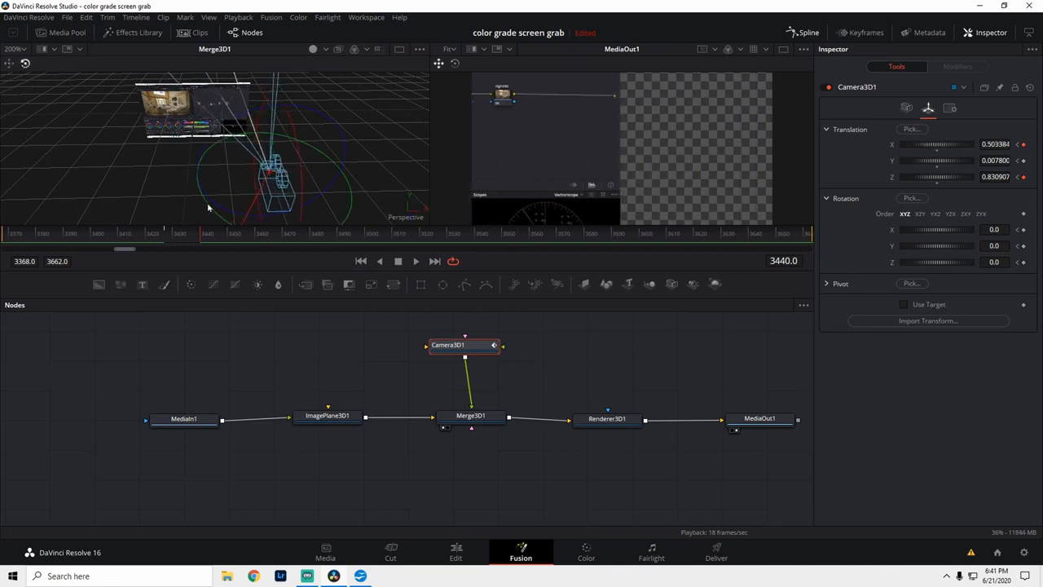
{"action": "left_click_drag", "start_coordinate": [210, 210], "coordinate": [248, 232]}
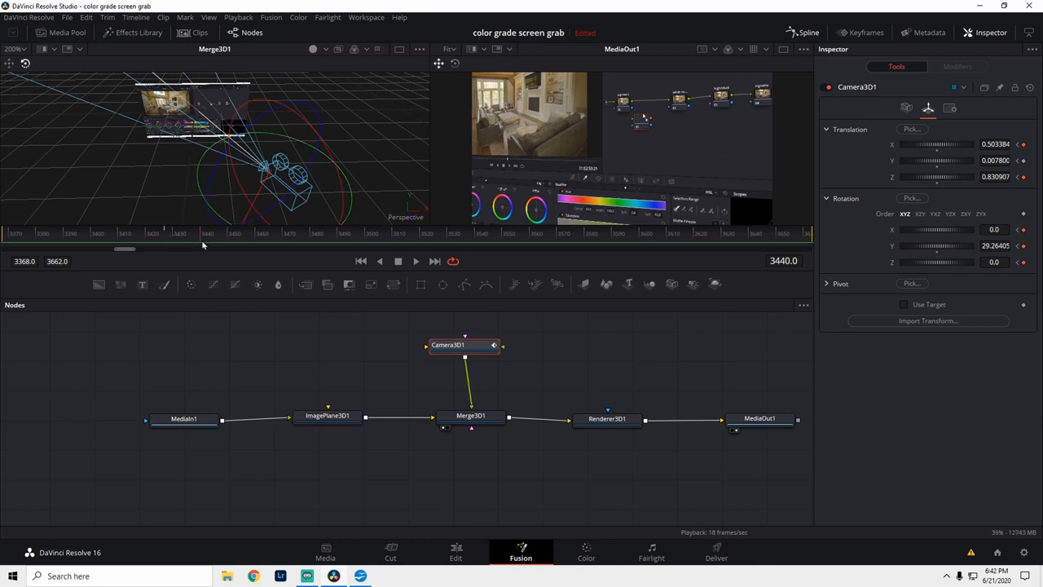
Play back the camera move from frame 3427 to check the first transition.
{"action": "left_click_drag", "start_coordinate": [203, 241], "coordinate": [167, 244]}
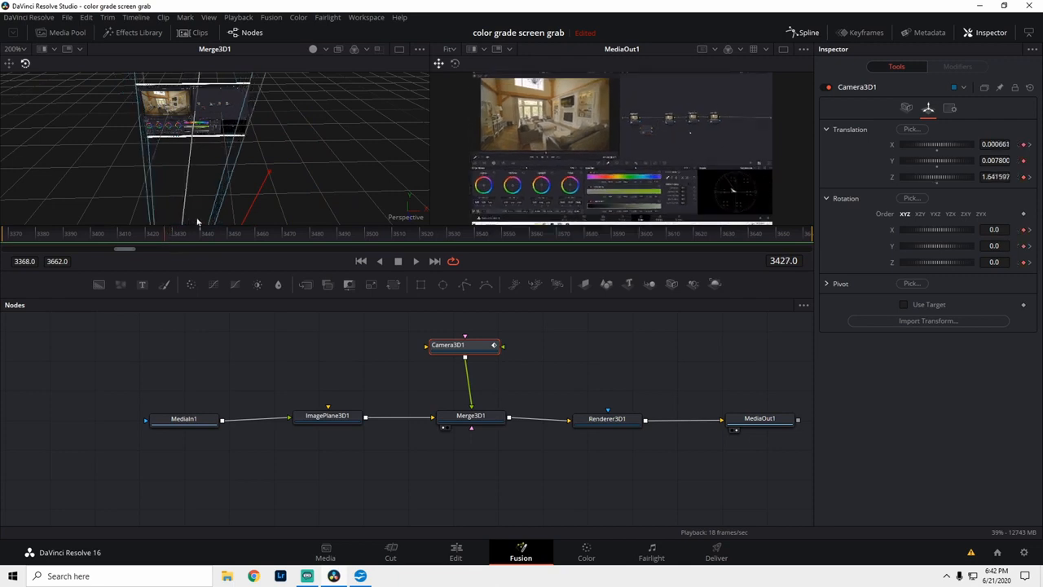
{"action": "key", "text": "space"}
{"action": "key", "text": "space"}
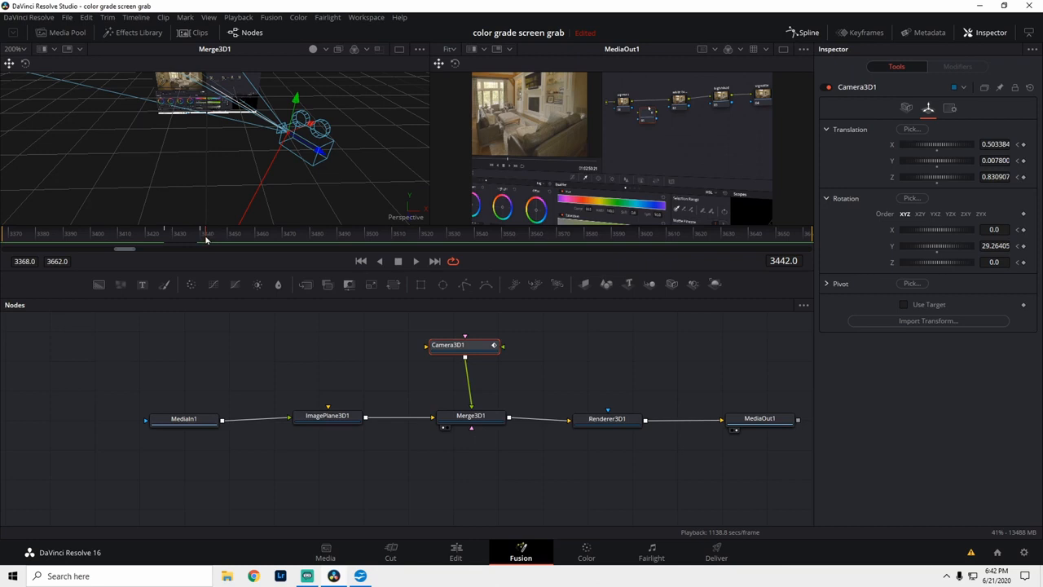
At frame 3462, move Camera3D1 to about X 0.30, Y -0.17, Z 0.47 and tilt it to about 12.4 on X.
{"action": "left_click_drag", "start_coordinate": [206, 238], "coordinate": [262, 242]}
{"action": "left_click_drag", "start_coordinate": [320, 155], "coordinate": [263, 145]}
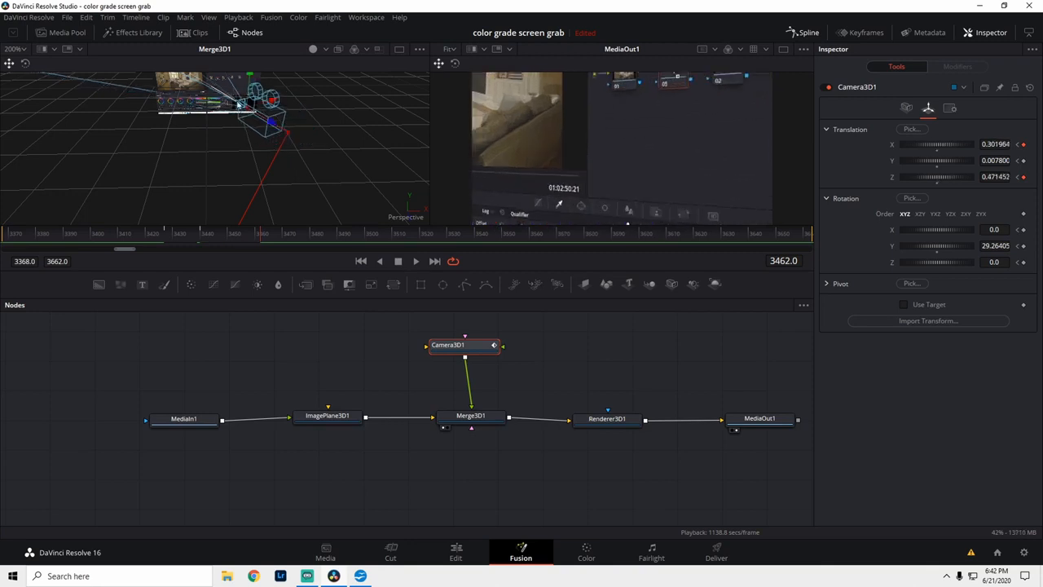
{"action": "mouse_move", "coordinate": [251, 76]}
{"action": "left_mouse_down"}
{"action": "mouse_move", "coordinate": [249, 163]}
{"action": "mouse_move", "coordinate": [245, 94]}
{"action": "left_mouse_up"}
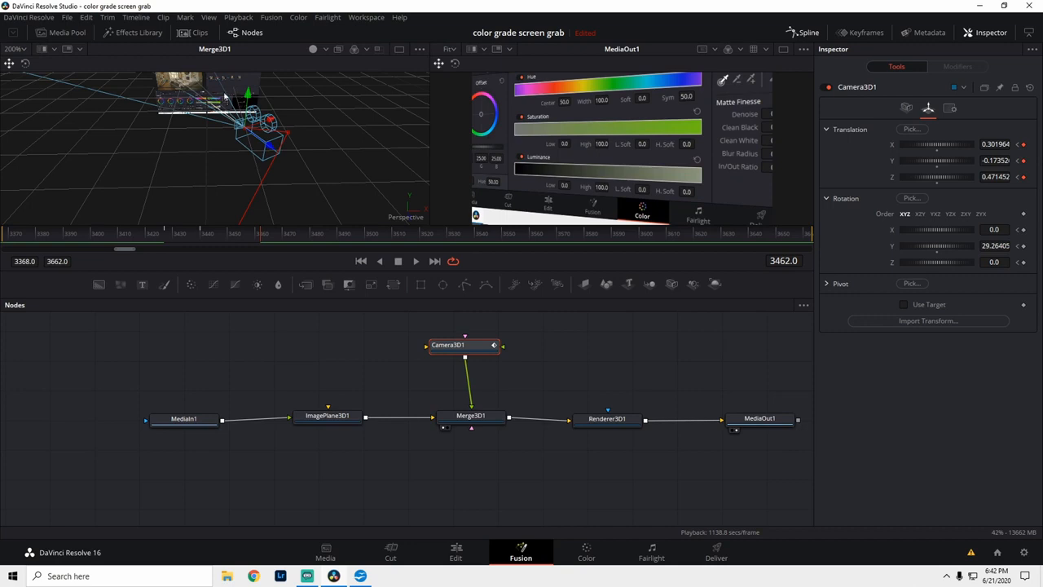
{"action": "left_click", "coordinate": [26, 65]}
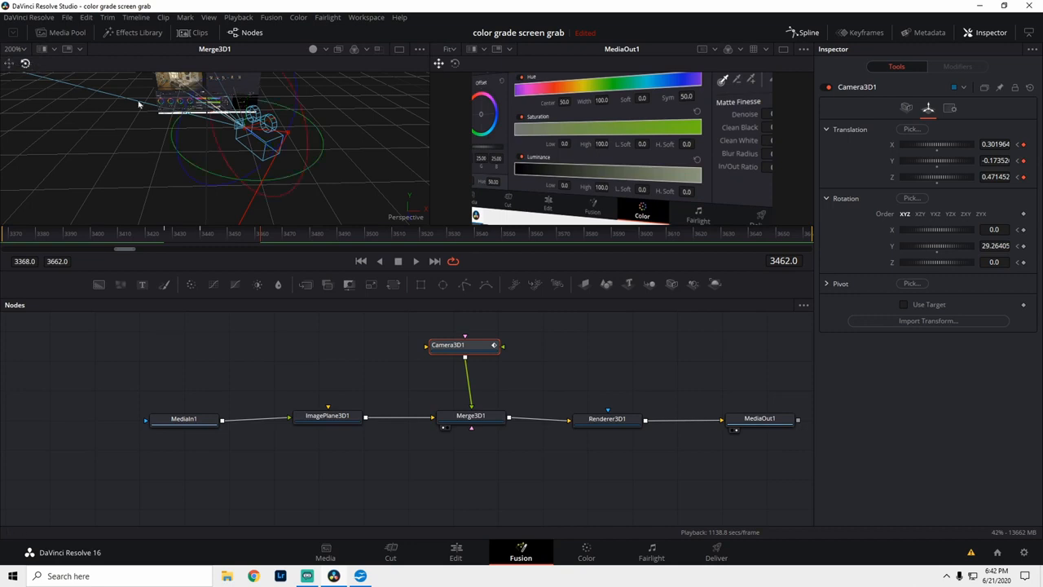
{"action": "left_click_drag", "start_coordinate": [306, 124], "coordinate": [294, 156]}
At frame 3473, place Camera3D1 at about X -0.57, Y -0.38, Z 0.78, rotated about 17.3 on X, -16.8 on Y and -9.5 on Z.
{"action": "left_click_drag", "start_coordinate": [252, 245], "coordinate": [291, 242]}
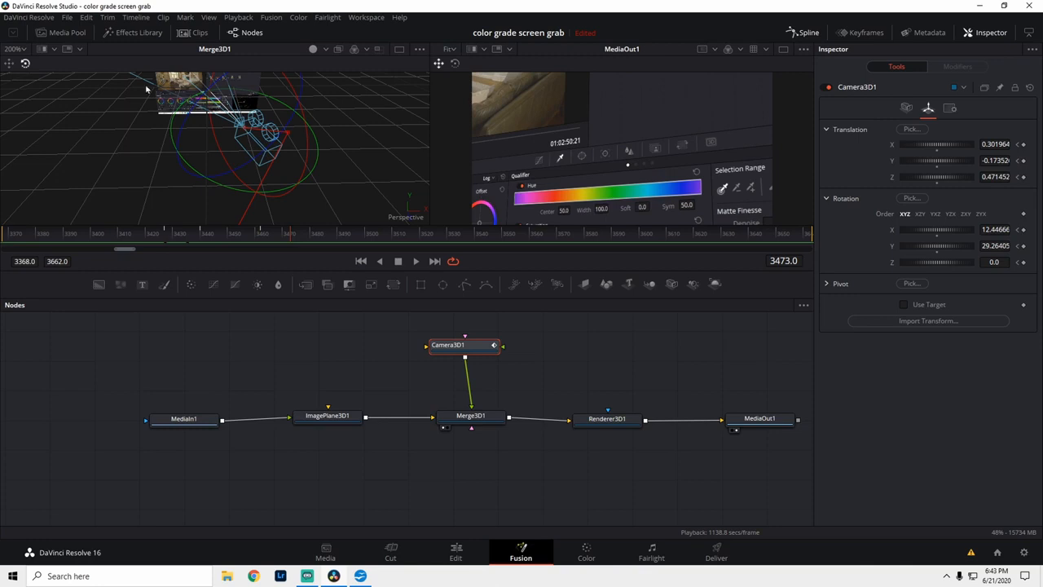
{"action": "left_click", "coordinate": [10, 64]}
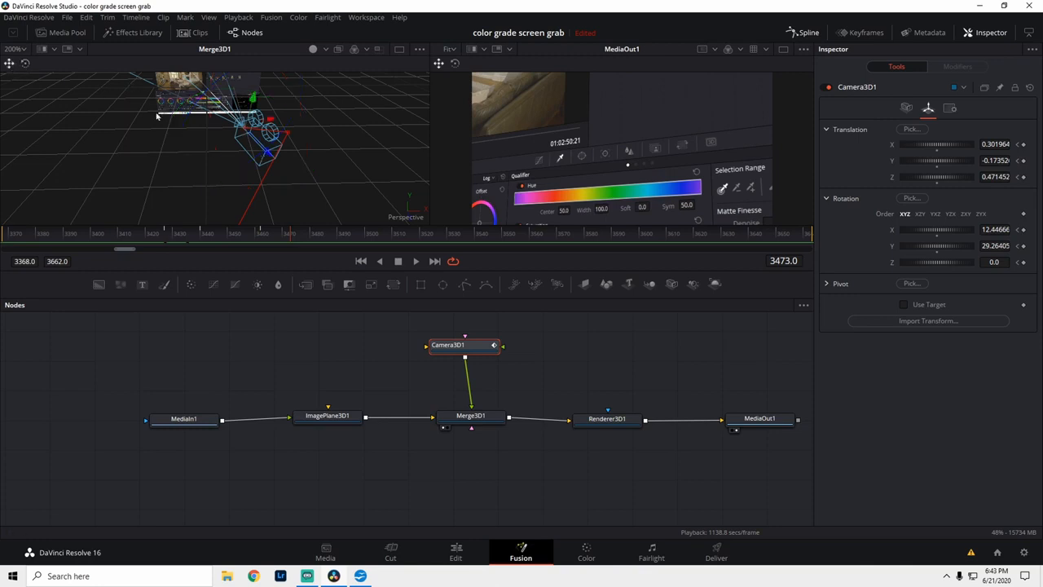
{"action": "left_click_drag", "start_coordinate": [269, 161], "coordinate": [291, 175]}
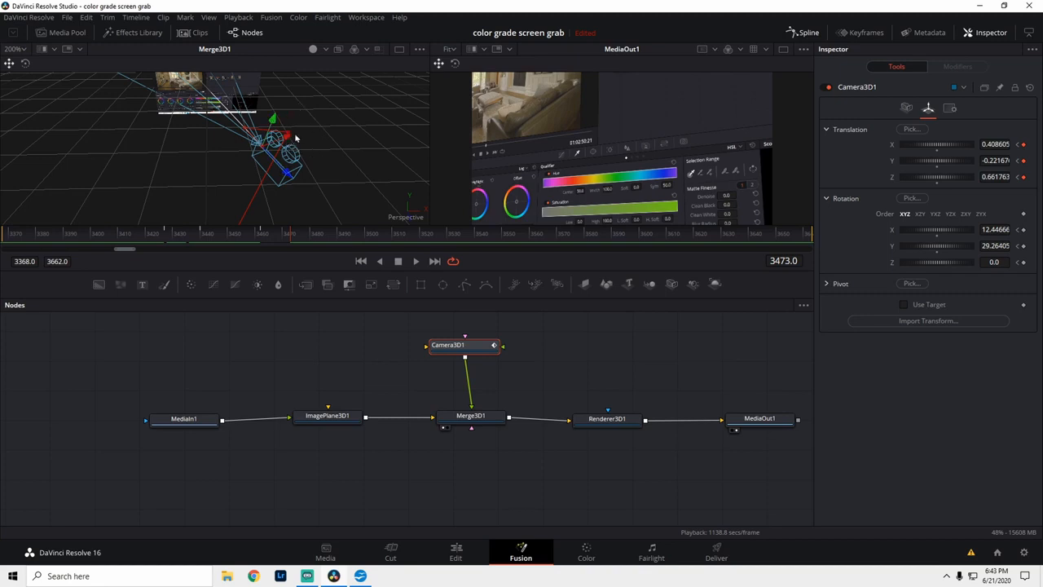
{"action": "left_click_drag", "start_coordinate": [279, 139], "coordinate": [219, 169]}
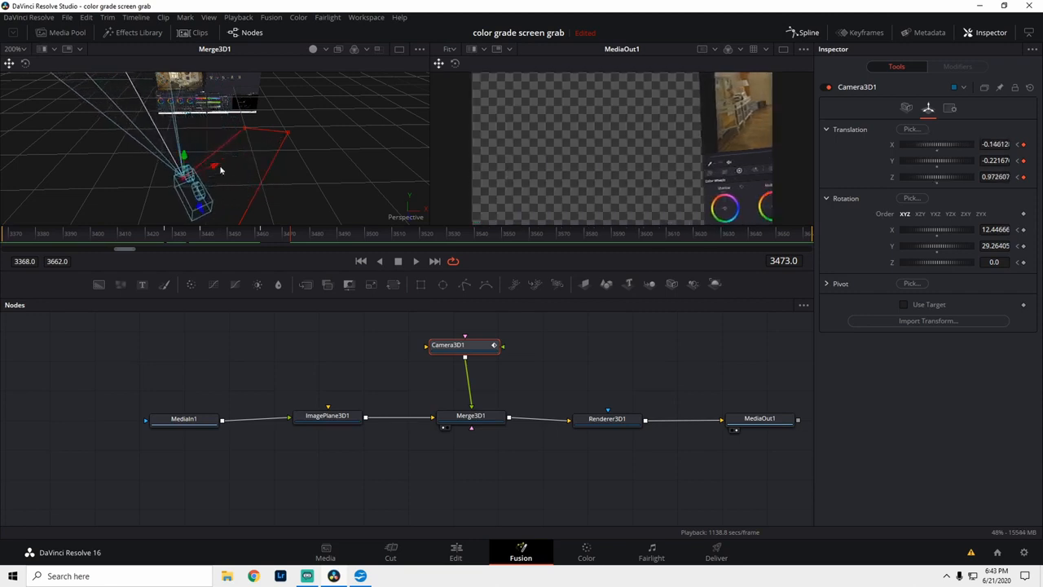
{"action": "left_click", "coordinate": [26, 63]}
{"action": "left_click_drag", "start_coordinate": [255, 186], "coordinate": [230, 222]}
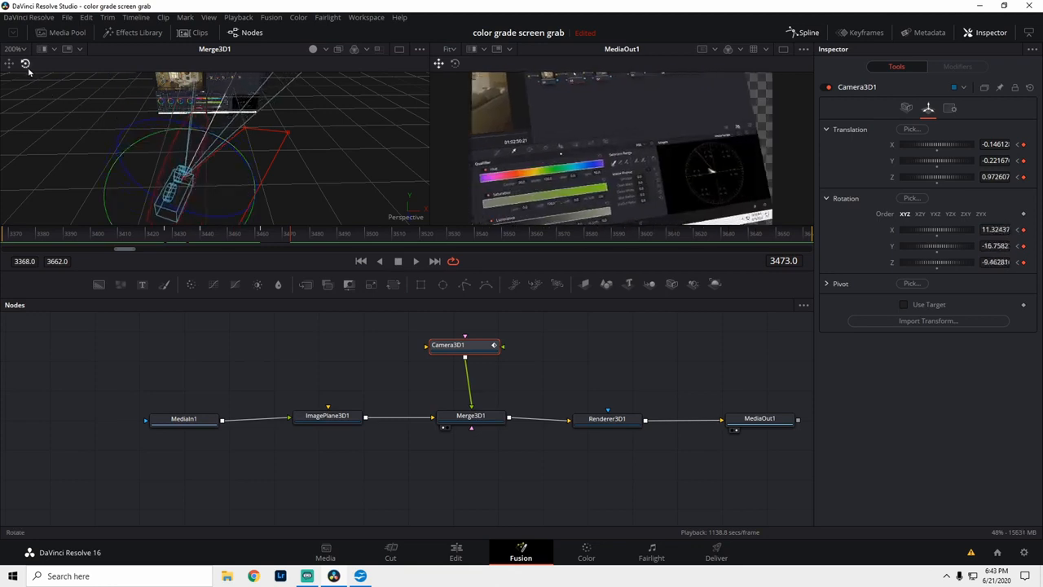
{"action": "left_click_drag", "start_coordinate": [175, 137], "coordinate": [180, 158]}
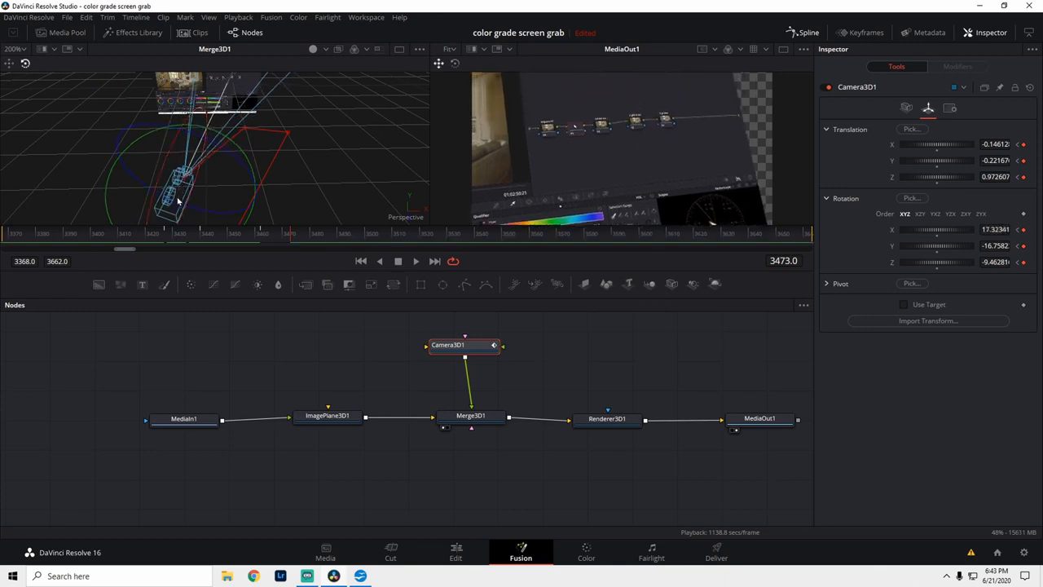
{"action": "left_click", "coordinate": [9, 64]}
{"action": "left_click_drag", "start_coordinate": [214, 193], "coordinate": [120, 157]}
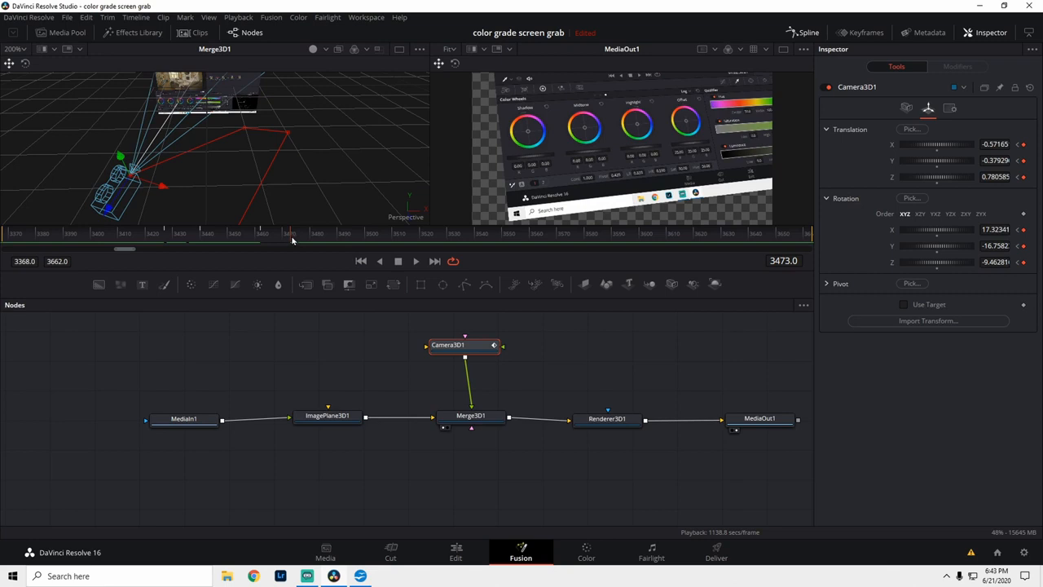
Play the camera animation from frame 3427 and examine the camera's motion path in the 3D viewer.
{"action": "left_click_drag", "start_coordinate": [290, 242], "coordinate": [167, 243]}
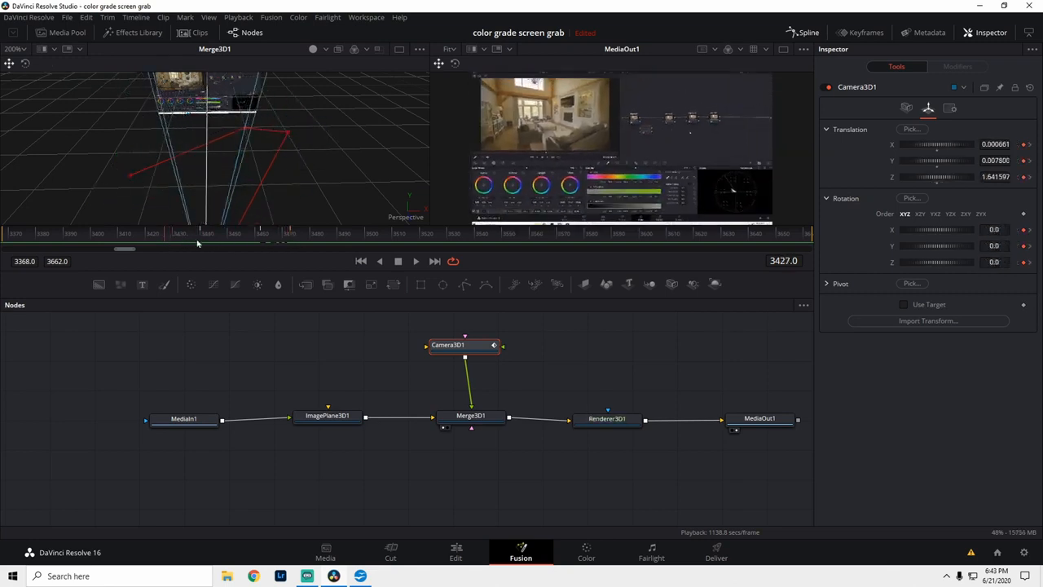
{"action": "key", "text": "space"}
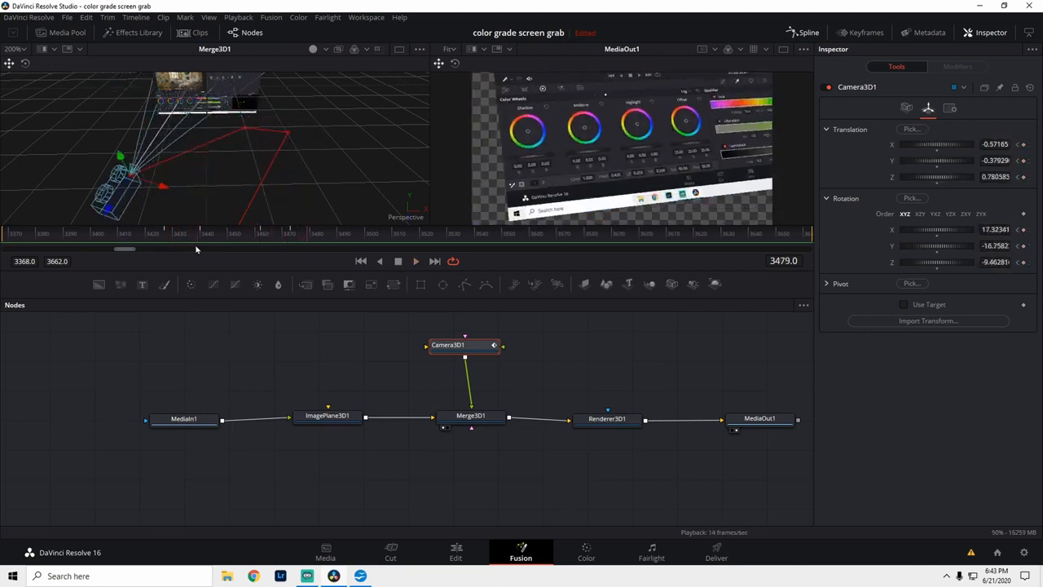
{"action": "left_click", "coordinate": [298, 237]}
{"action": "left_click_drag", "start_coordinate": [285, 170], "coordinate": [295, 209]}
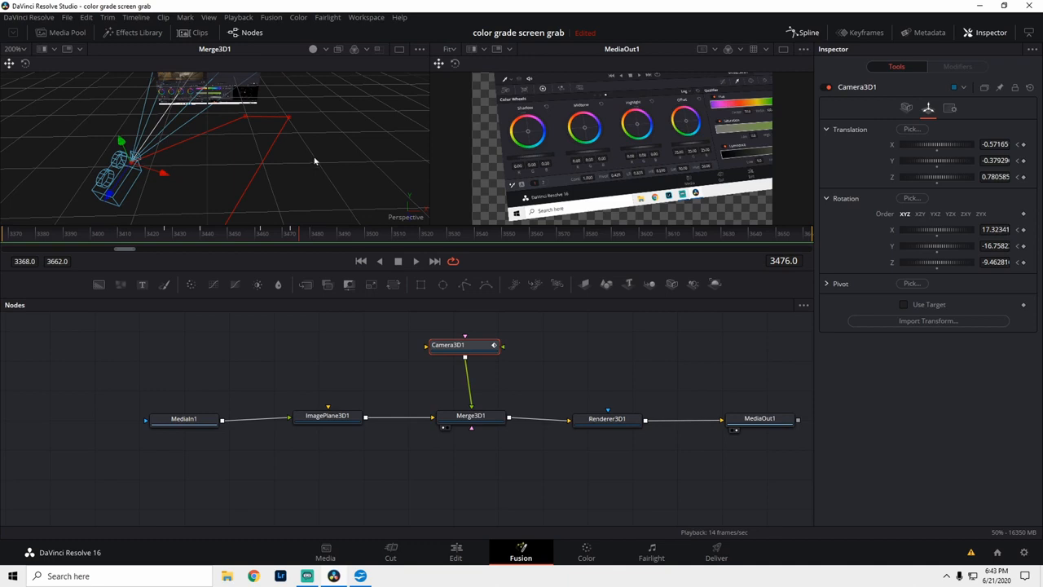
{"action": "left_click_drag", "start_coordinate": [317, 162], "coordinate": [321, 131]}
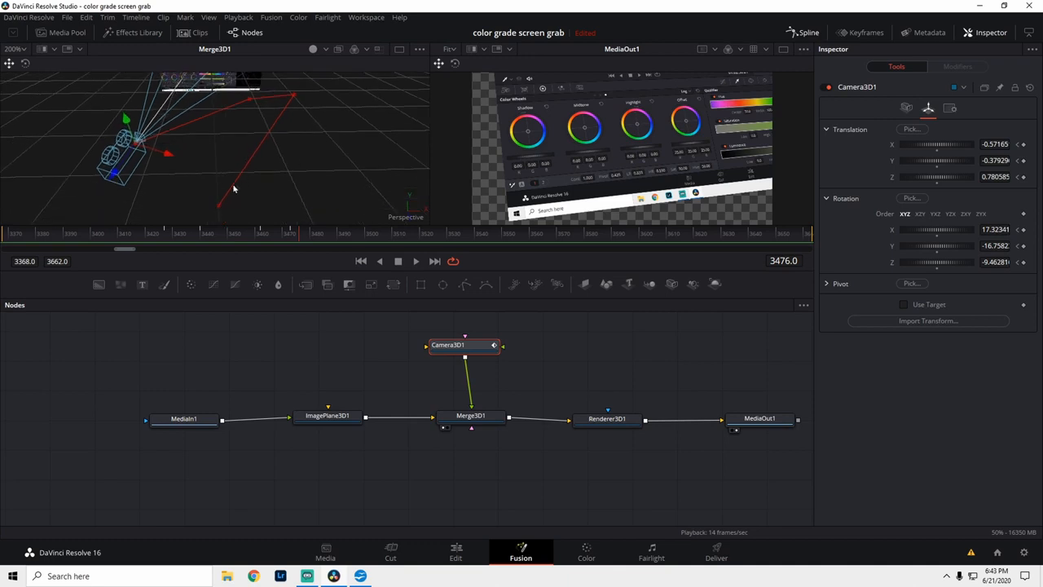
{"action": "left_click_drag", "start_coordinate": [322, 163], "coordinate": [253, 122]}
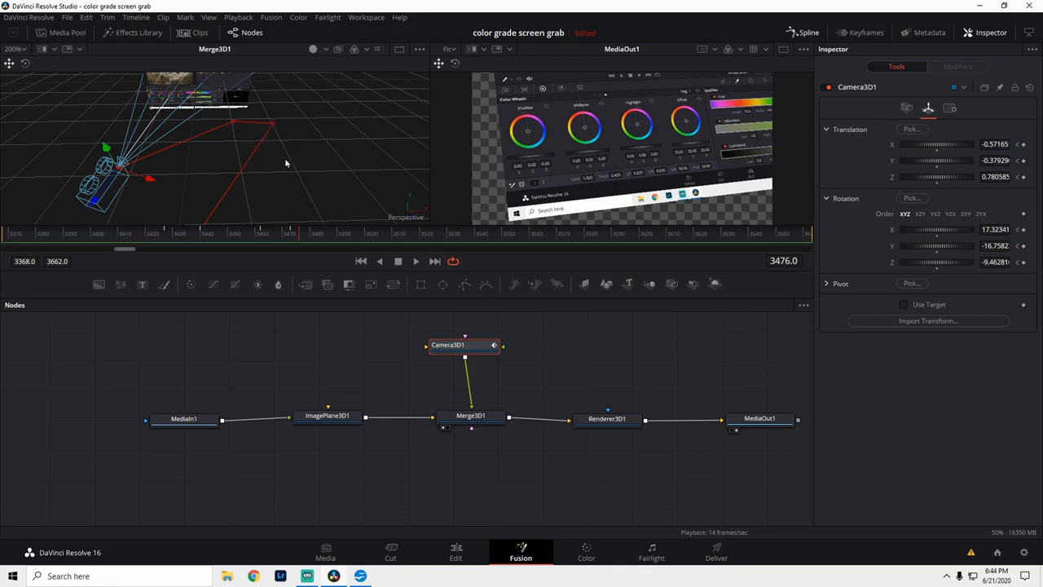
{"action": "left_click_drag", "start_coordinate": [314, 163], "coordinate": [319, 137]}
{"action": "mouse_move", "coordinate": [254, 173]}
{"action": "left_mouse_down"}
{"action": "mouse_move", "coordinate": [289, 142]}
{"action": "mouse_move", "coordinate": [266, 189]}
{"action": "left_mouse_up"}
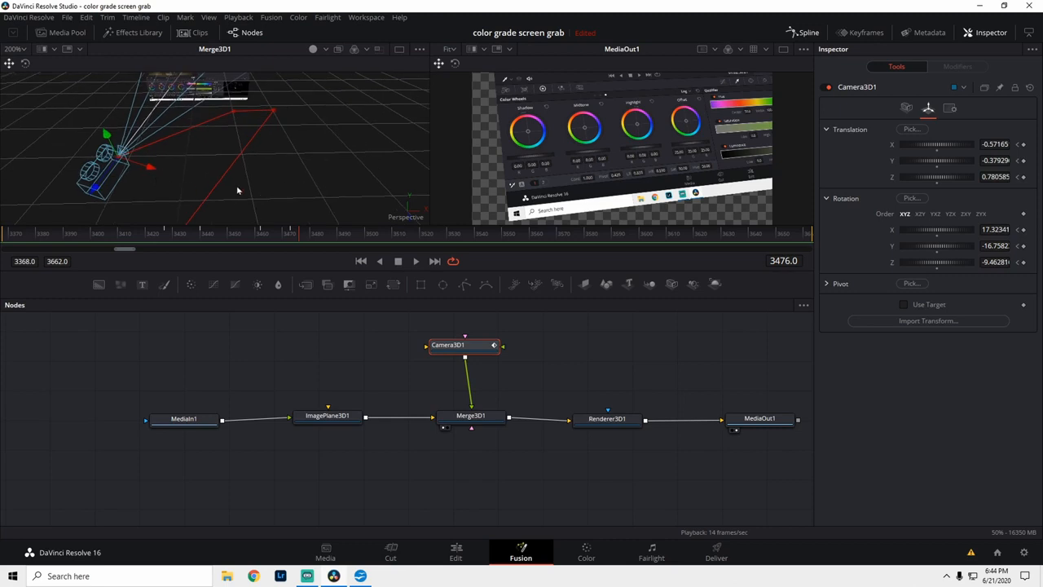
{"action": "left_click_drag", "start_coordinate": [272, 186], "coordinate": [280, 154]}
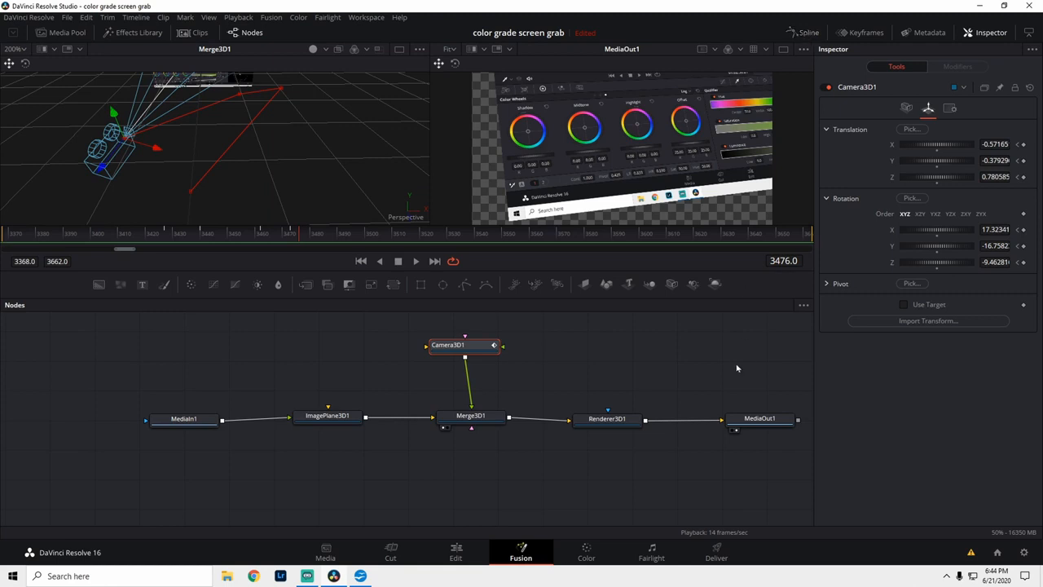
Open a widened Spline editor and display all of Camera3D1's offset and rotation curves.
{"action": "left_click", "coordinate": [806, 34]}
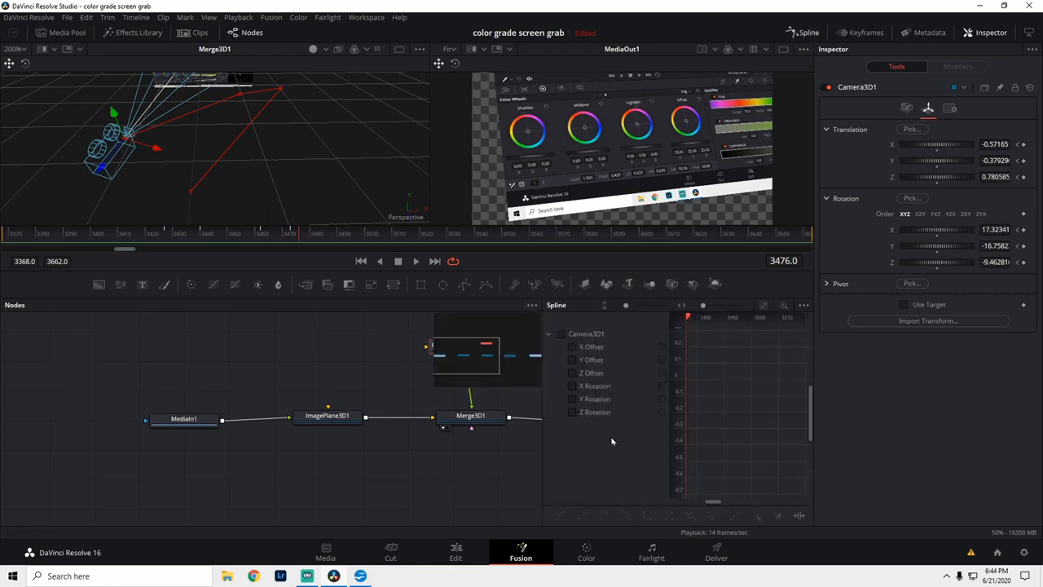
{"action": "left_click_drag", "start_coordinate": [542, 450], "coordinate": [462, 451]}
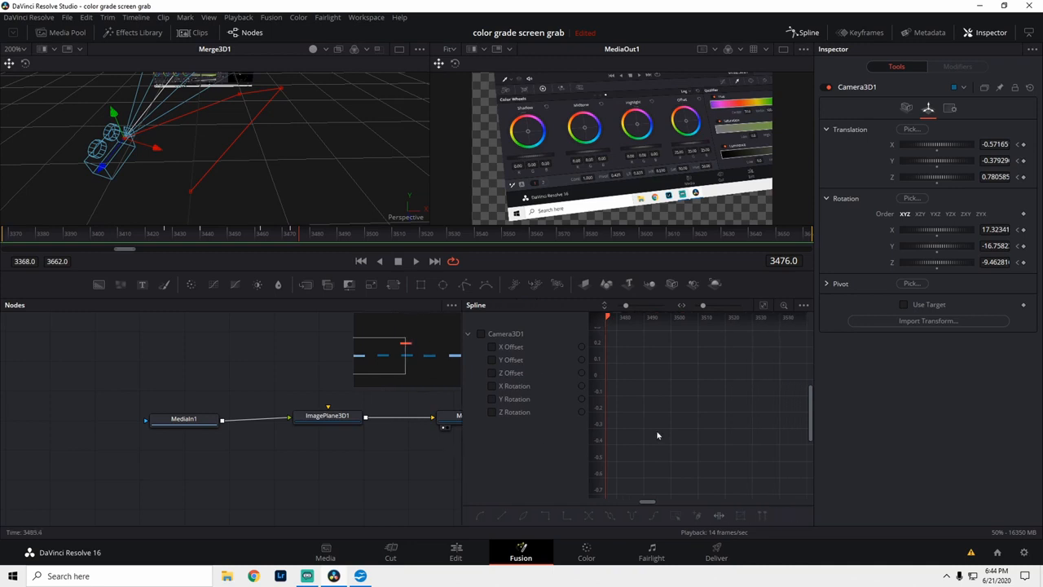
{"action": "left_click", "coordinate": [481, 334]}
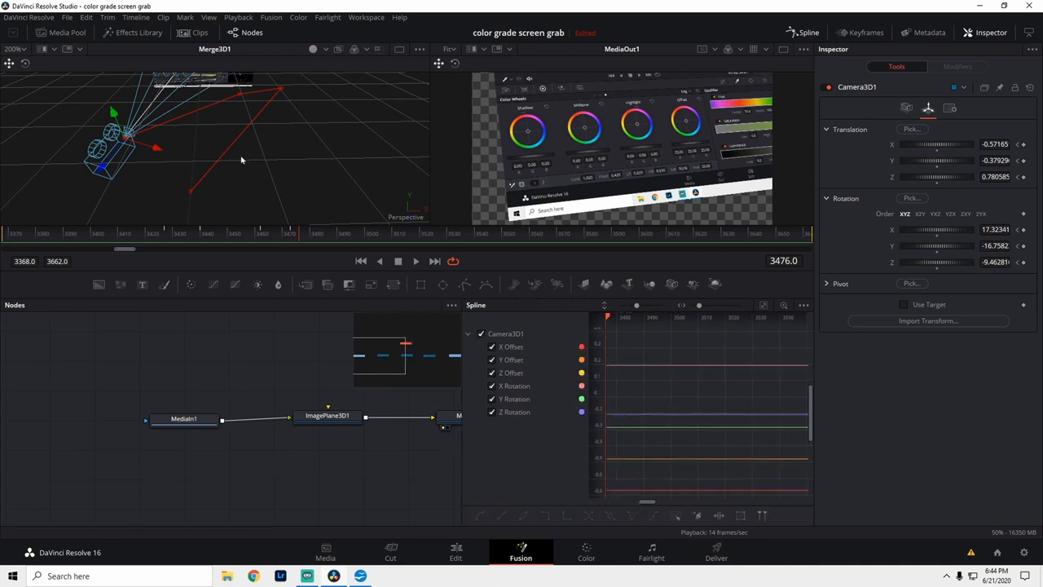
Select all Camera3D1 keyframes from frame 3427 to 3473 in the Spline editor and smooth their curves.
{"action": "mouse_move", "coordinate": [648, 501]}
{"action": "left_mouse_down"}
{"action": "mouse_move", "coordinate": [778, 512]}
{"action": "mouse_move", "coordinate": [634, 505]}
{"action": "mouse_move", "coordinate": [647, 505]}
{"action": "left_mouse_up"}
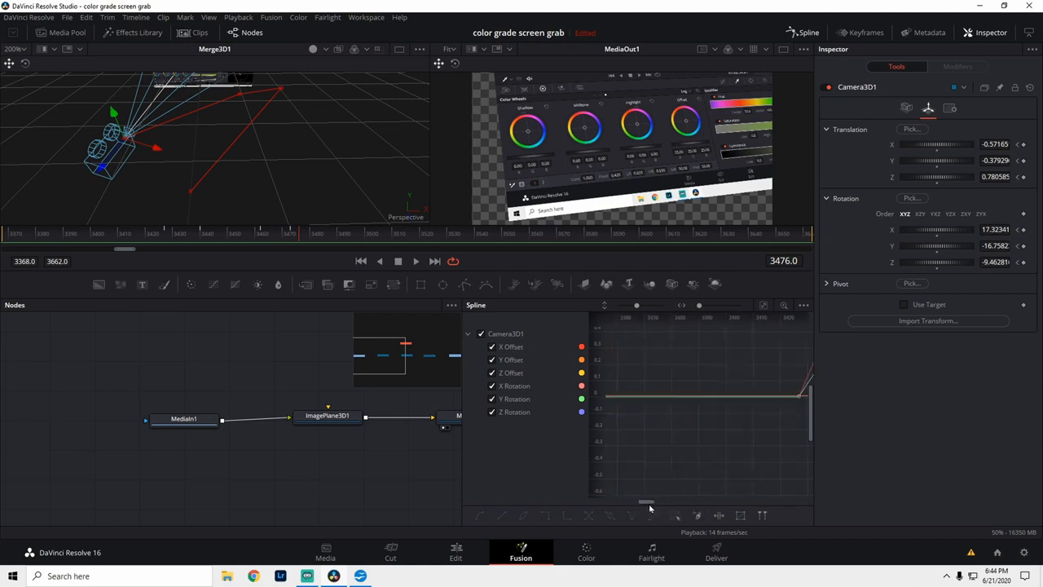
{"action": "scroll", "coordinate": [743, 450], "scroll_direction": "right", "scroll_amount": 5}
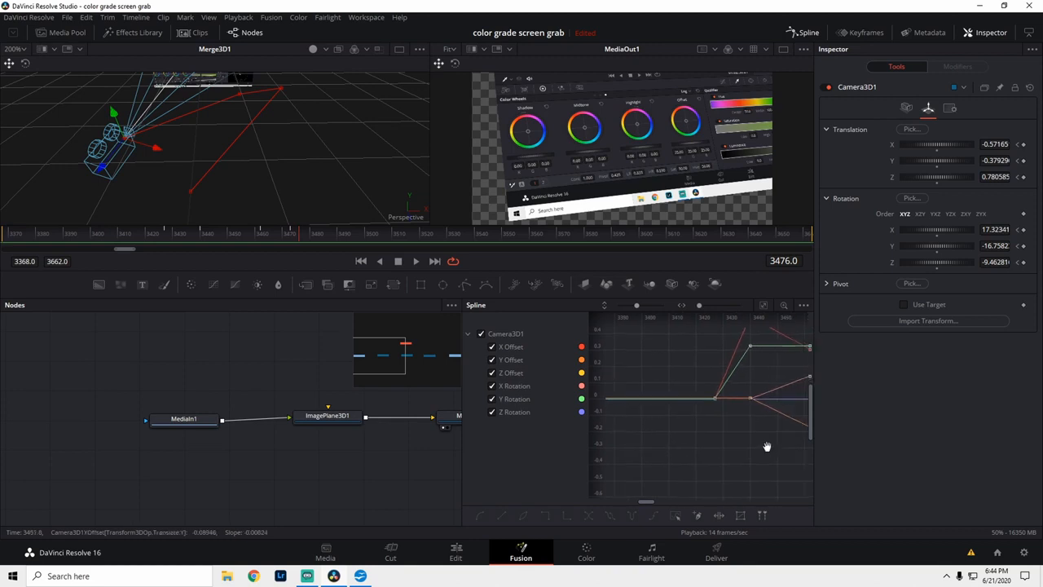
{"action": "scroll", "coordinate": [813, 419], "scroll_direction": "down", "scroll_amount": 1}
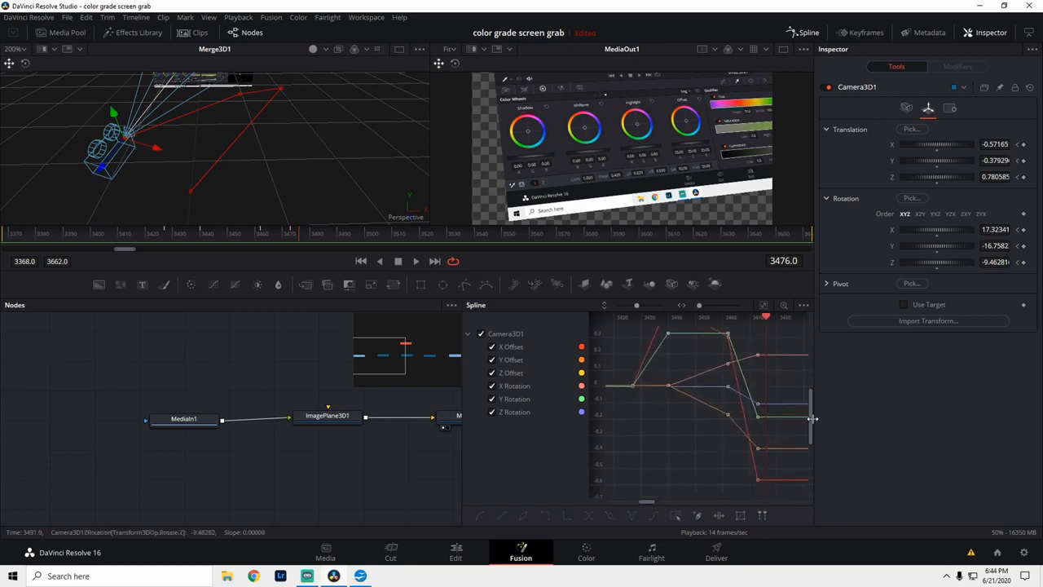
{"action": "scroll", "coordinate": [812, 421], "scroll_direction": "up", "scroll_amount": 2}
{"action": "scroll", "coordinate": [674, 444], "scroll_direction": "up", "scroll_amount": 1}
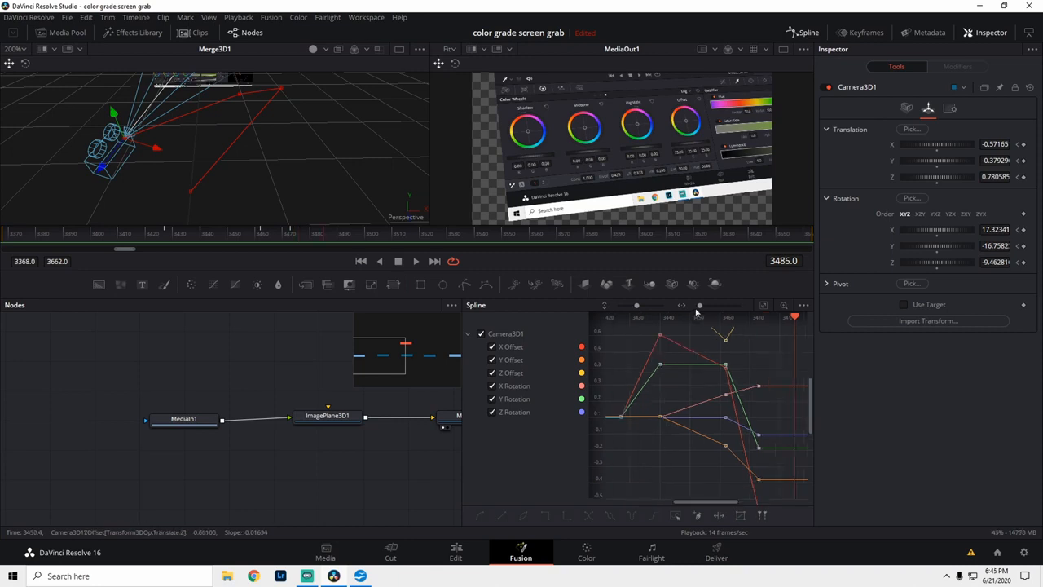
{"action": "left_click_drag", "start_coordinate": [699, 307], "coordinate": [623, 321]}
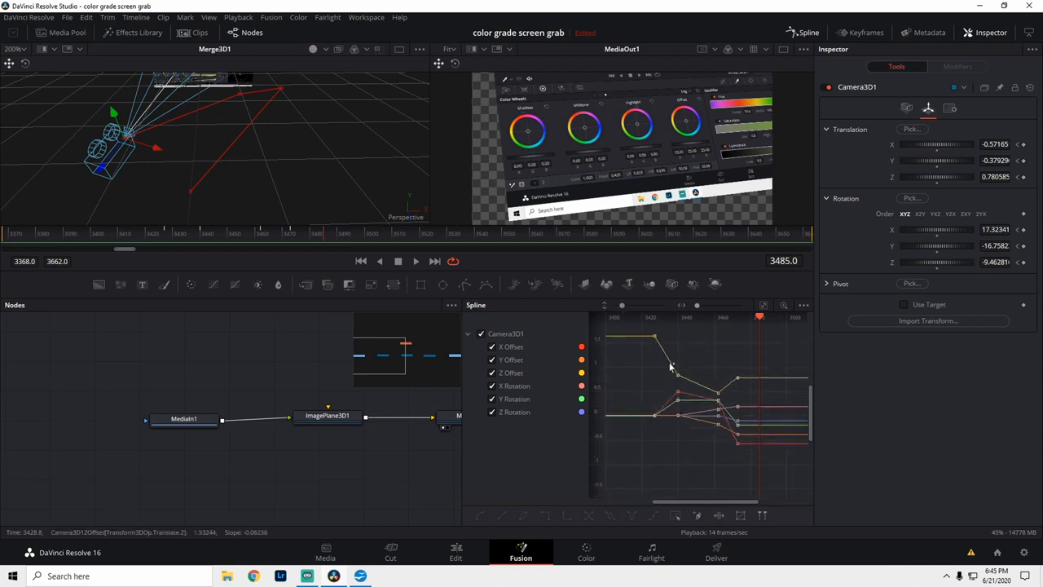
{"action": "mouse_move", "coordinate": [693, 433]}
{"action": "left_mouse_down"}
{"action": "mouse_move", "coordinate": [681, 429]}
{"action": "mouse_move", "coordinate": [694, 432]}
{"action": "left_mouse_up"}
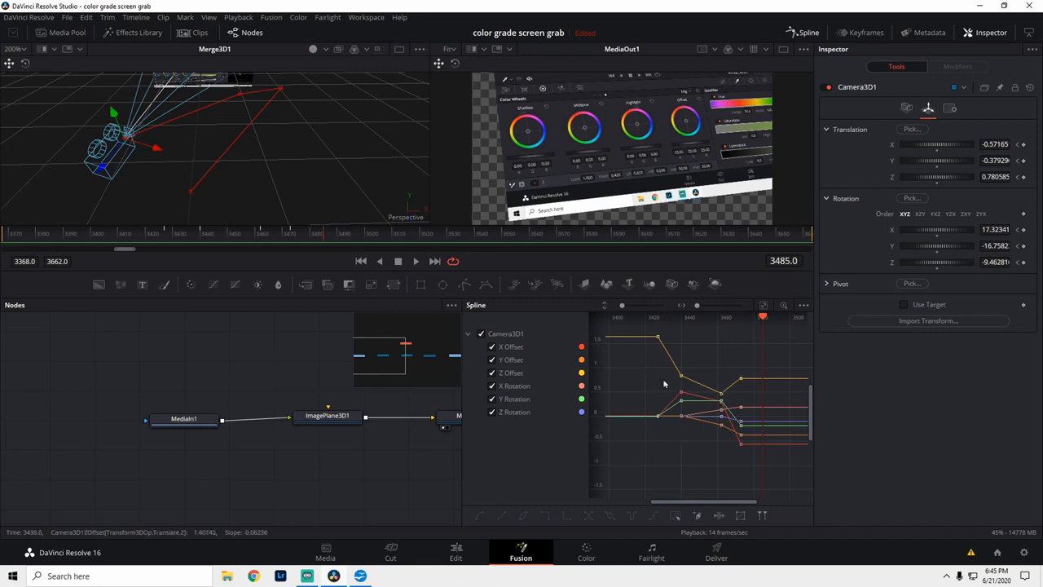
{"action": "left_click_drag", "start_coordinate": [642, 332], "coordinate": [770, 479]}
{"action": "right_click", "coordinate": [740, 448]}
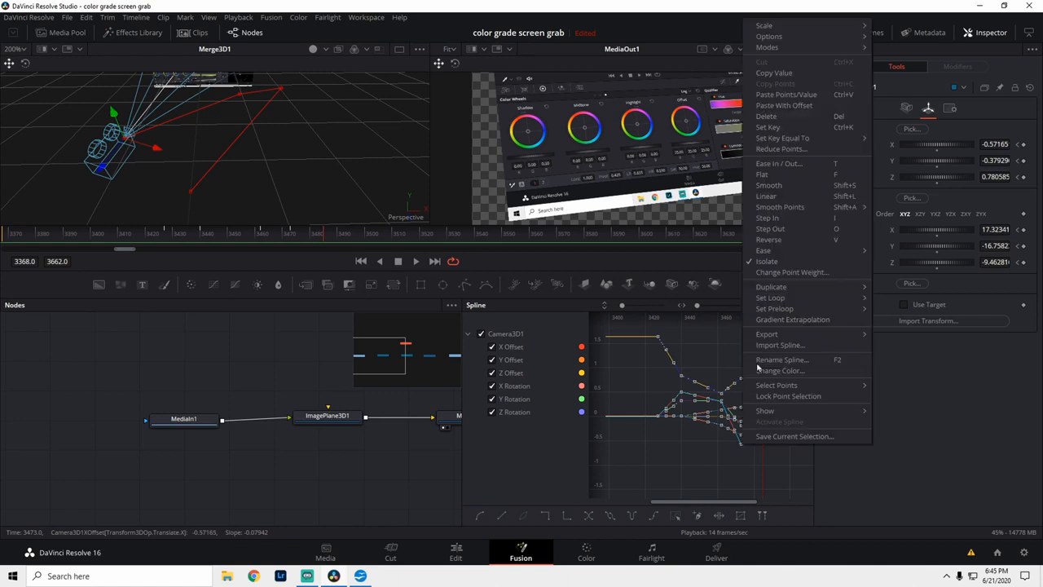
{"action": "left_click", "coordinate": [769, 185]}
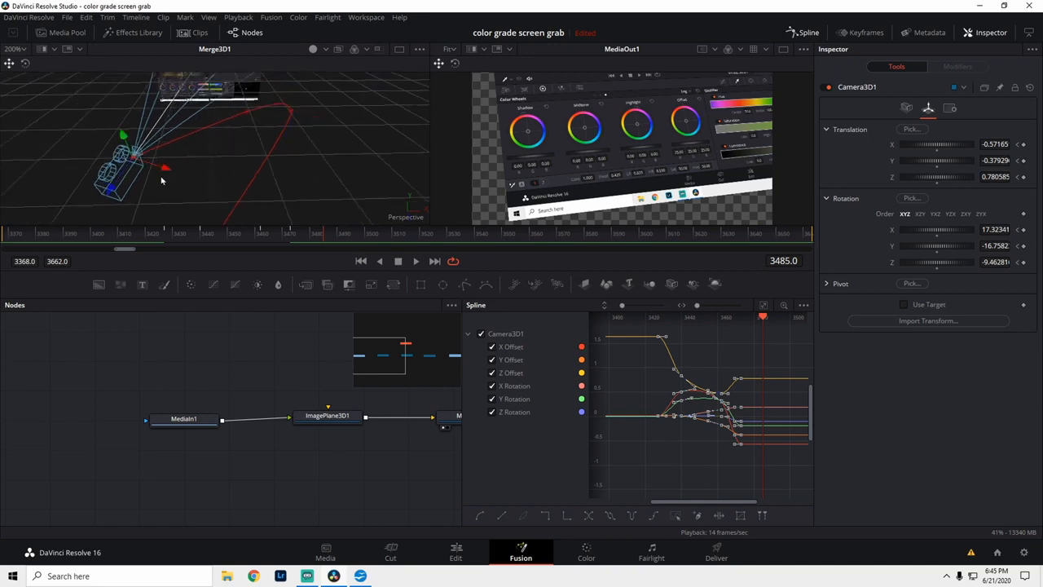
Play the smoothed camera animation from about frame 3427, and close the Spline editor.
{"action": "left_click_drag", "start_coordinate": [213, 168], "coordinate": [226, 144]}
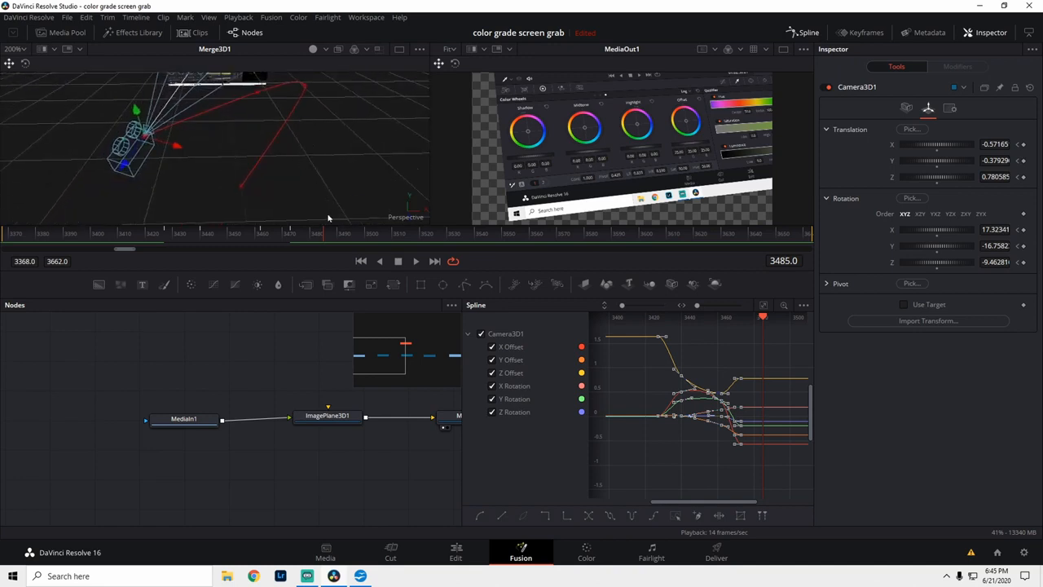
{"action": "left_click_drag", "start_coordinate": [321, 242], "coordinate": [167, 241]}
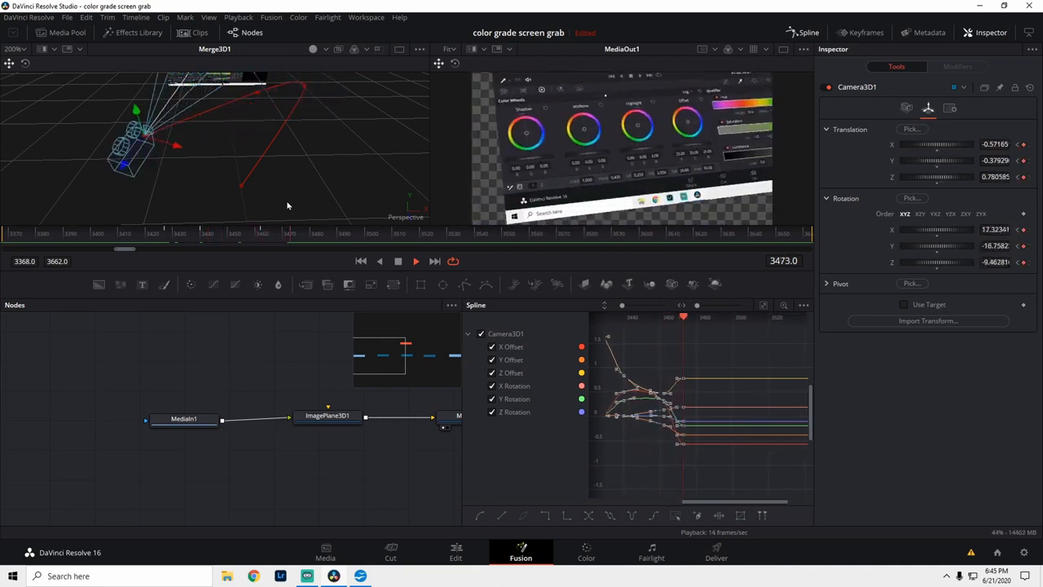
{"action": "key", "text": "space"}
{"action": "mouse_move", "coordinate": [715, 342]}
{"action": "left_mouse_down"}
{"action": "mouse_move", "coordinate": [776, 347]}
{"action": "mouse_move", "coordinate": [725, 354]}
{"action": "left_mouse_up"}
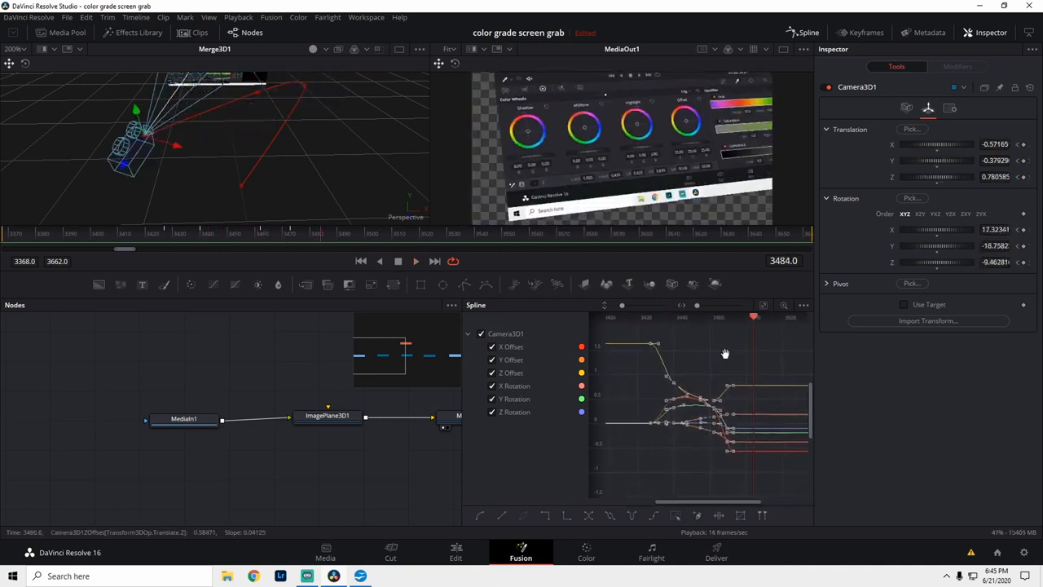
{"action": "left_click", "coordinate": [808, 33]}
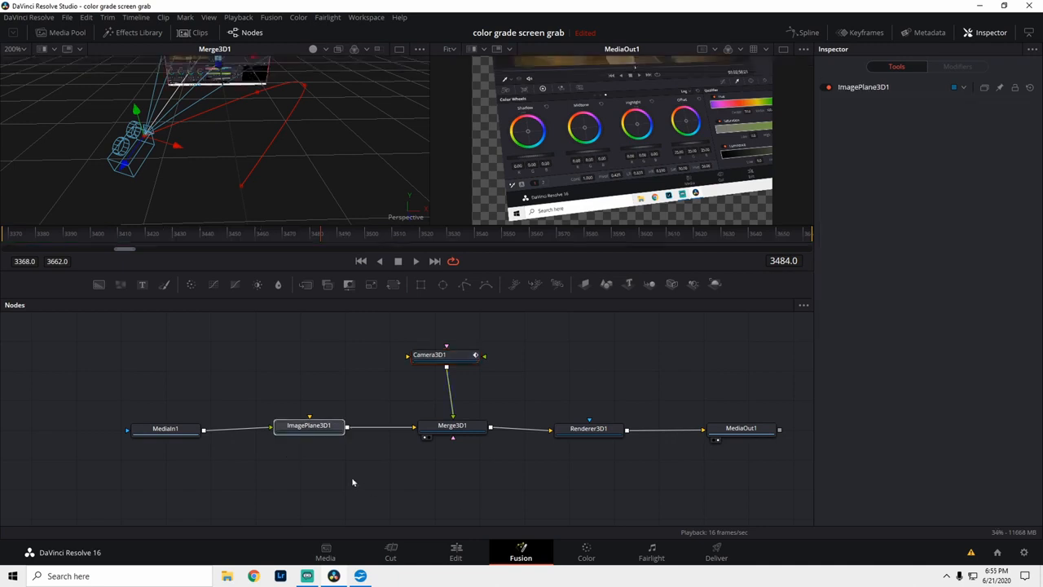
Disconnect MediaIn1 from ImagePlane3D1, and reconnect the MediaIn1 output to the image plane.
{"action": "left_click_drag", "start_coordinate": [272, 425], "coordinate": [235, 442]}
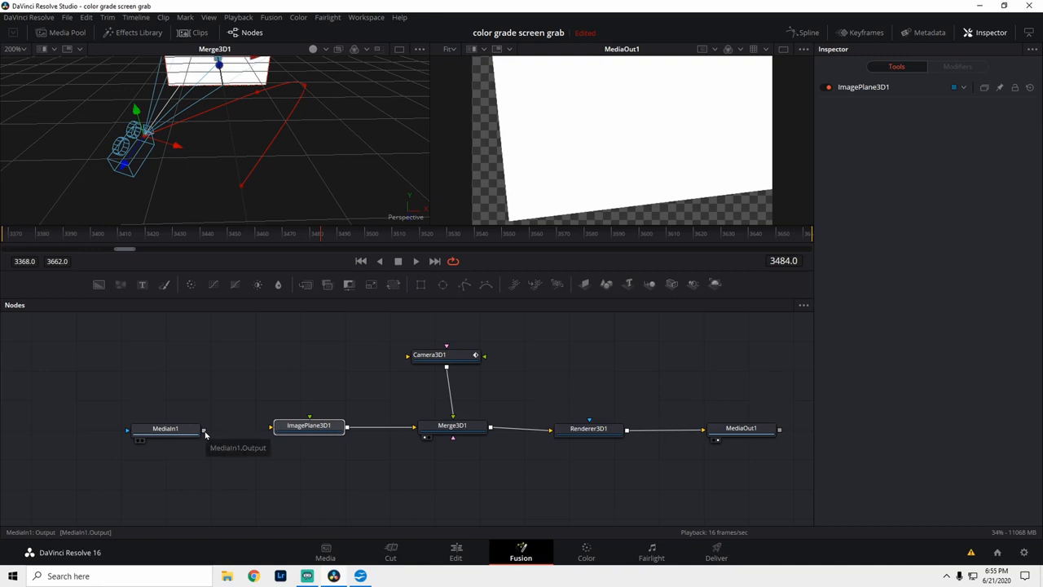
{"action": "left_click_drag", "start_coordinate": [205, 431], "coordinate": [309, 420]}
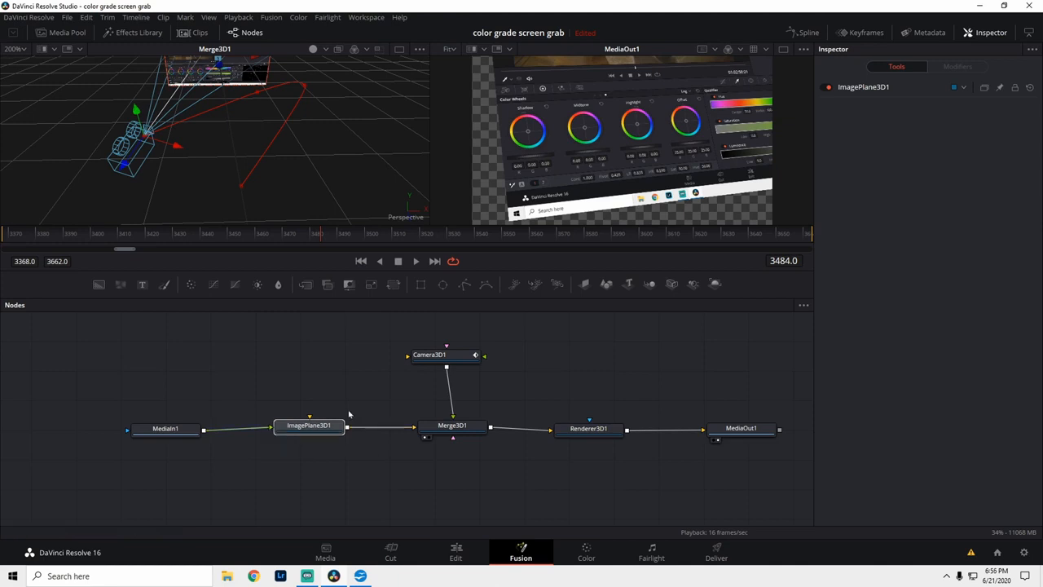
Tidy the node graph by aligning Camera3D1 above Merge3D1 and moving Renderer3D1 slightly closer to MediaOut1.
{"action": "left_click", "coordinate": [441, 429]}
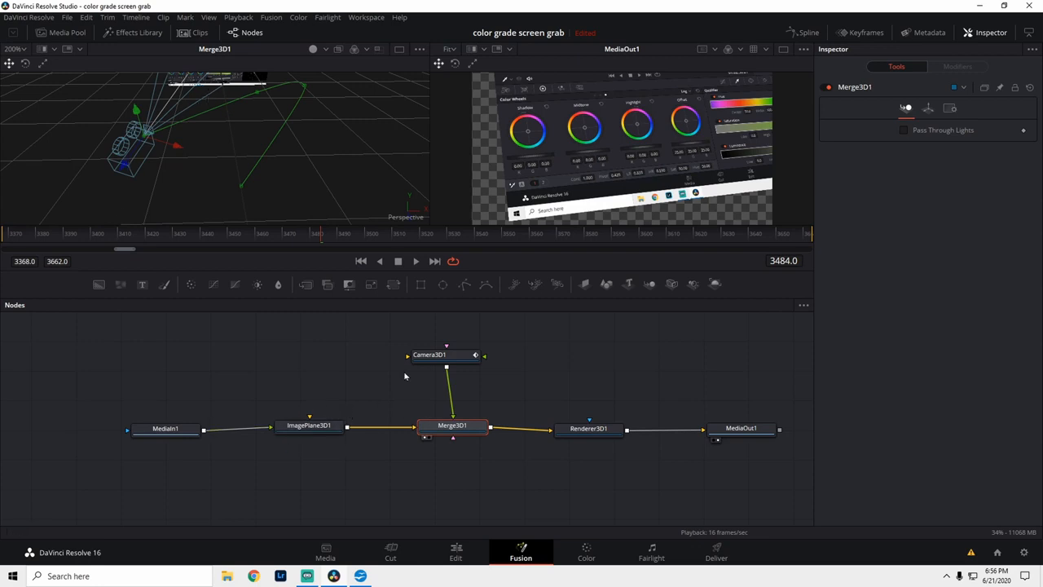
{"action": "left_click", "coordinate": [444, 356]}
{"action": "left_click_drag", "start_coordinate": [449, 361], "coordinate": [456, 351]}
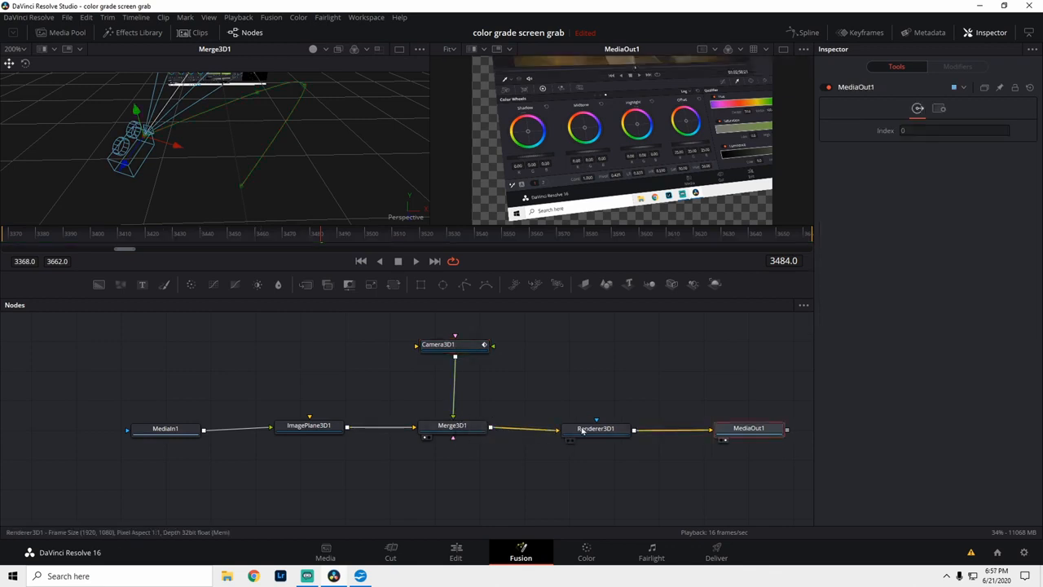
{"action": "left_click_drag", "start_coordinate": [583, 435], "coordinate": [590, 434]}
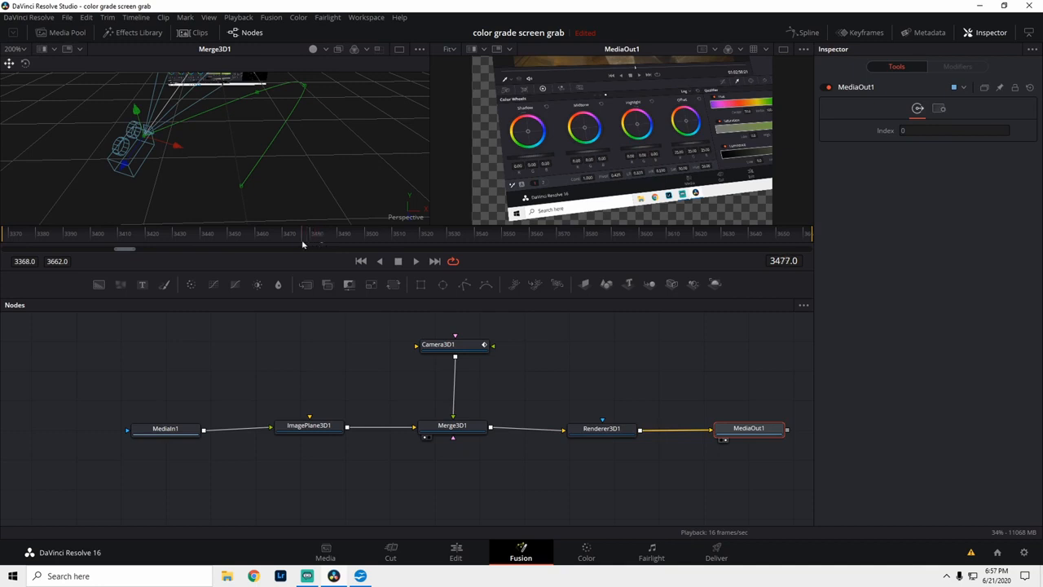
Replay the finished composition from about frame 3427 to review the camera move in the MediaOut1 output.
{"action": "left_click", "coordinate": [166, 247]}
{"action": "key", "text": "space"}
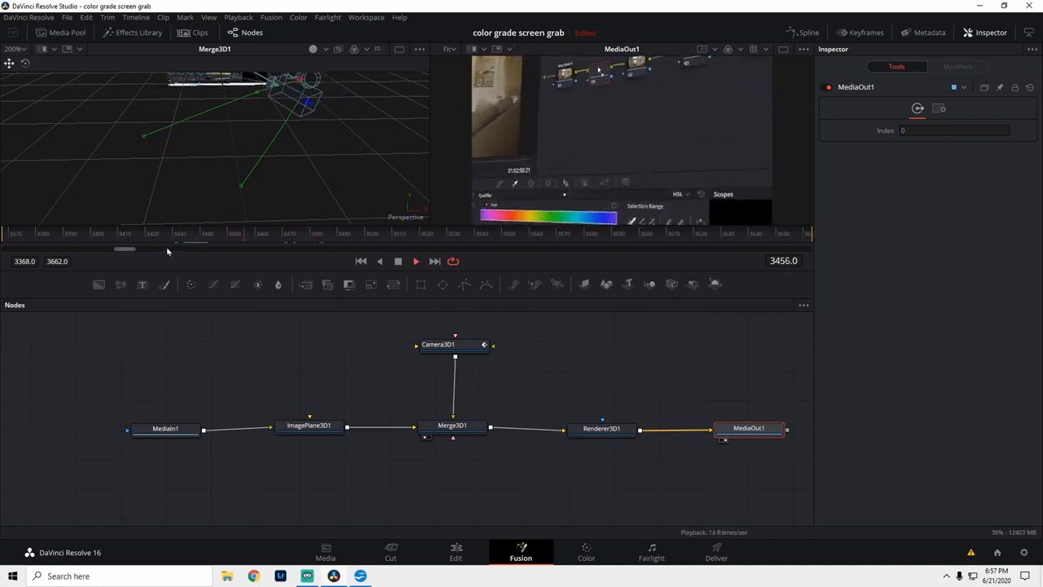